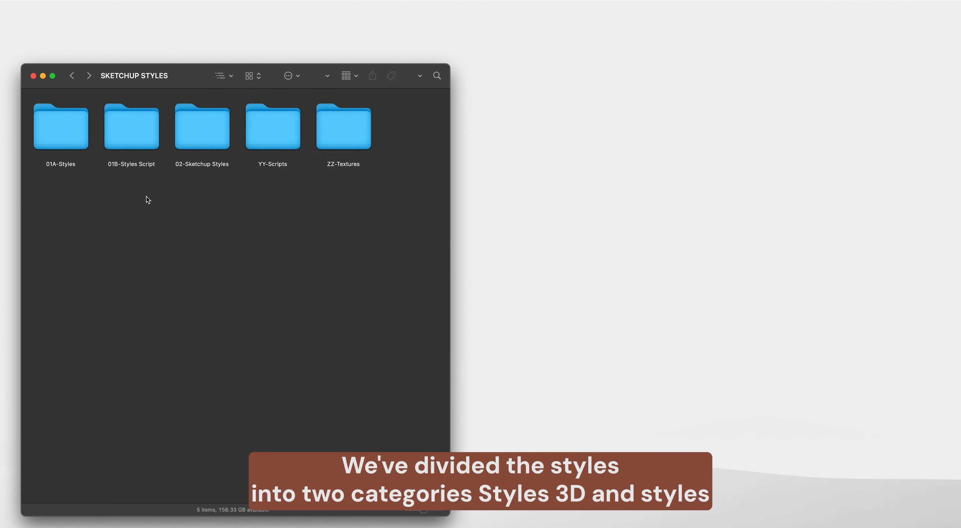
- Look through the contents of the 01A-Styles 3D and 01B-Styles Script folders
{"action": "double_click", "coordinate": [56, 131]}
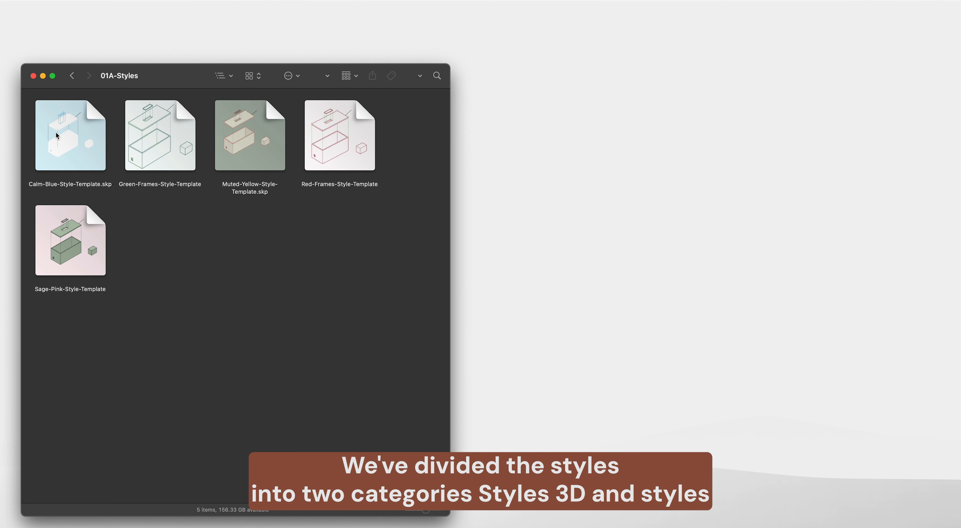
{"action": "left_click", "coordinate": [73, 76]}
{"action": "double_click", "coordinate": [121, 116]}
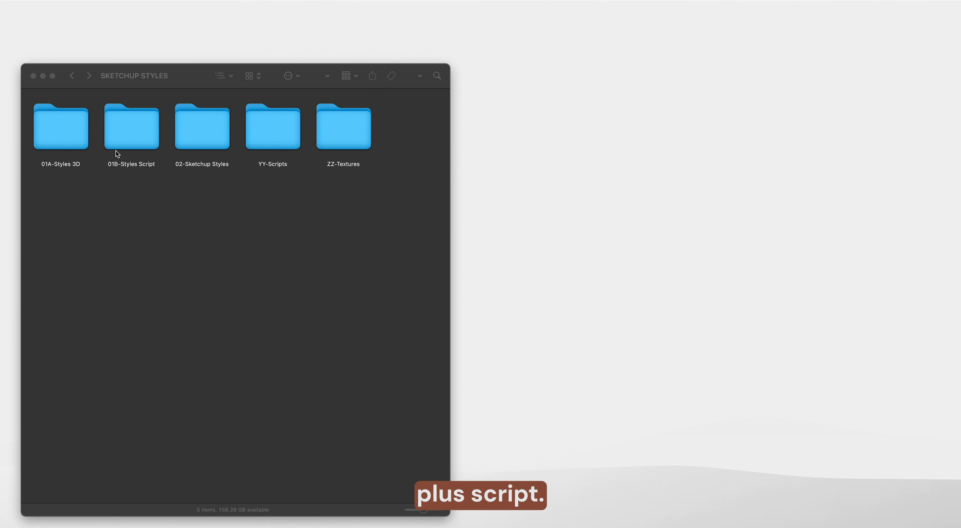
{"action": "double_click", "coordinate": [68, 144]}
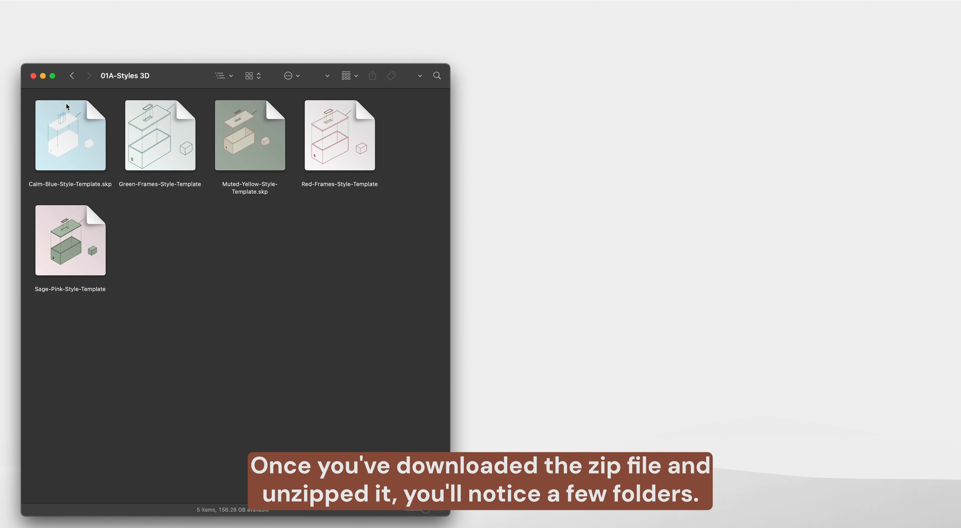
{"action": "left_click", "coordinate": [73, 77]}
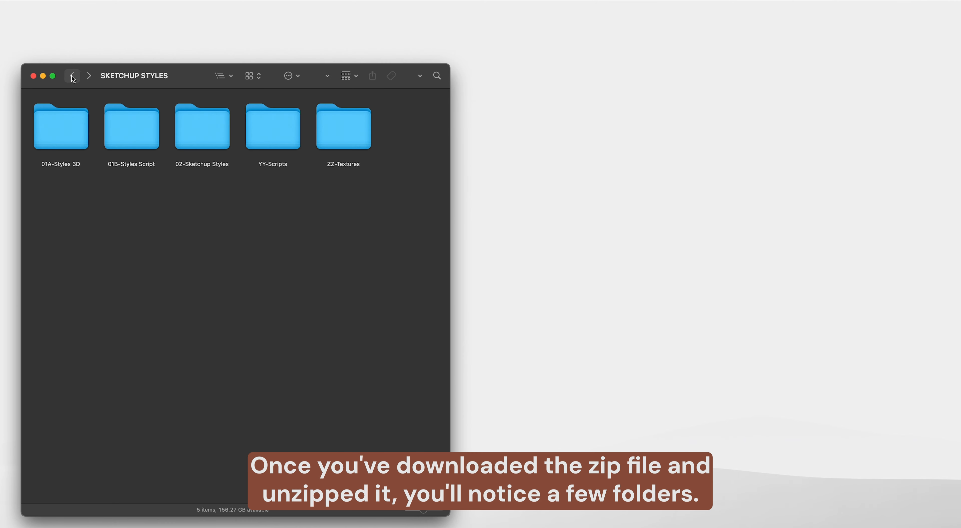
{"action": "double_click", "coordinate": [129, 144]}
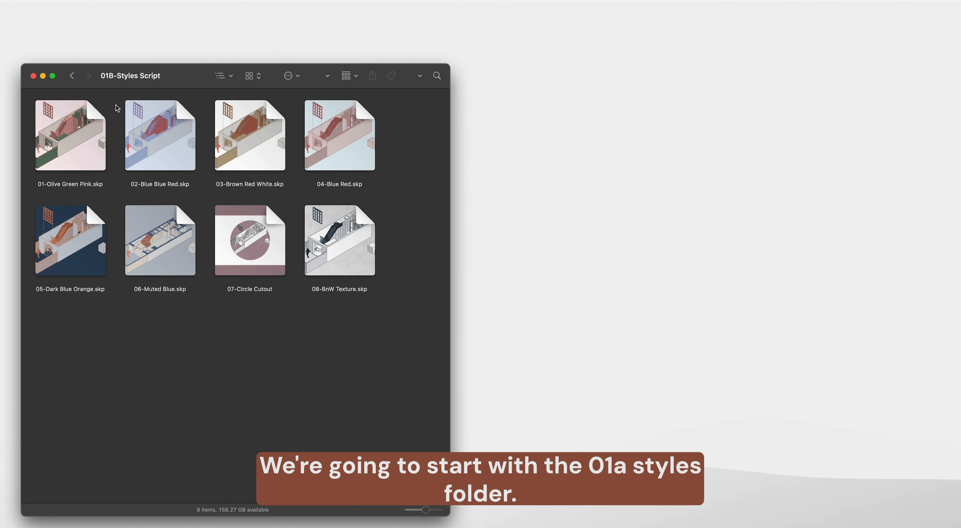
{"action": "left_click", "coordinate": [77, 77]}
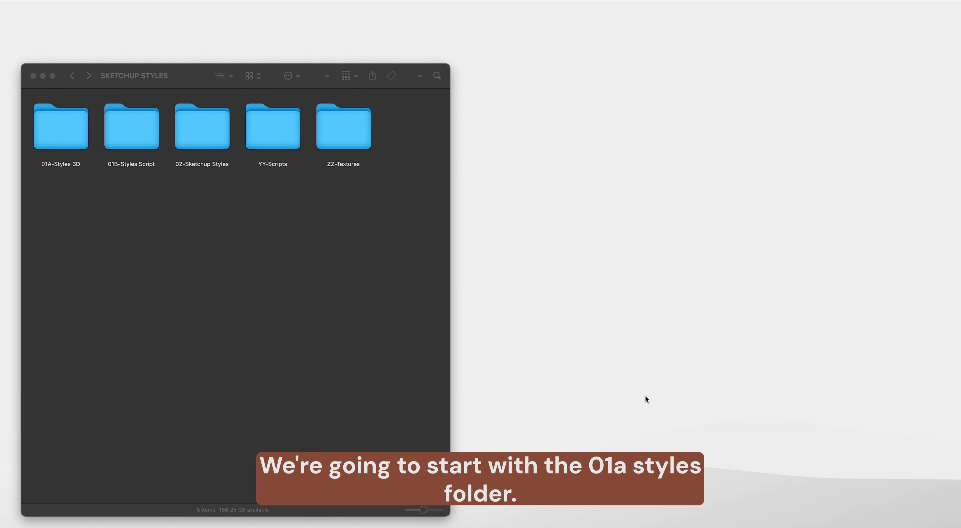
- Browse the five style templates in the 01A-Styles 3D folder and open Sage-Pink-Style-Template in SketchUp
{"action": "double_click", "coordinate": [61, 127]}
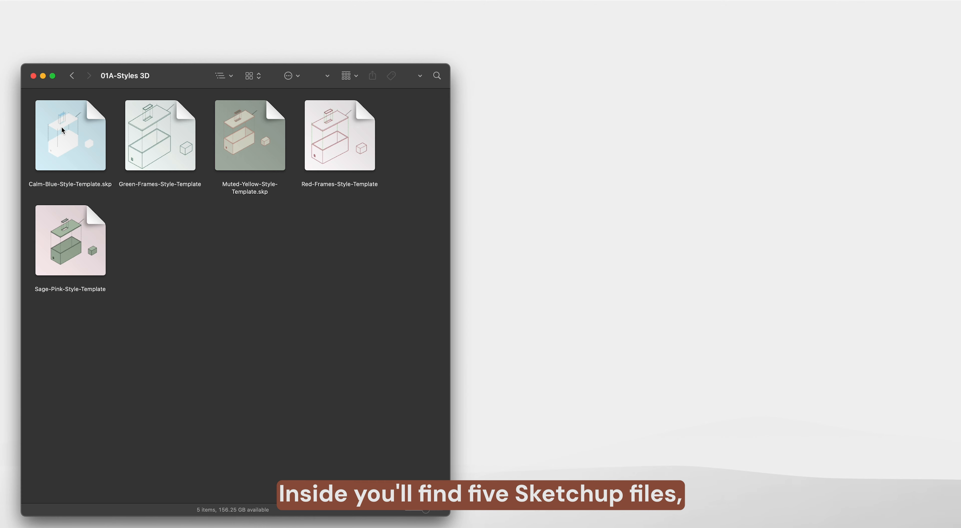
{"action": "left_click", "coordinate": [81, 160]}
{"action": "left_click", "coordinate": [198, 164]}
{"action": "left_click", "coordinate": [221, 160]}
{"action": "left_click", "coordinate": [338, 168]}
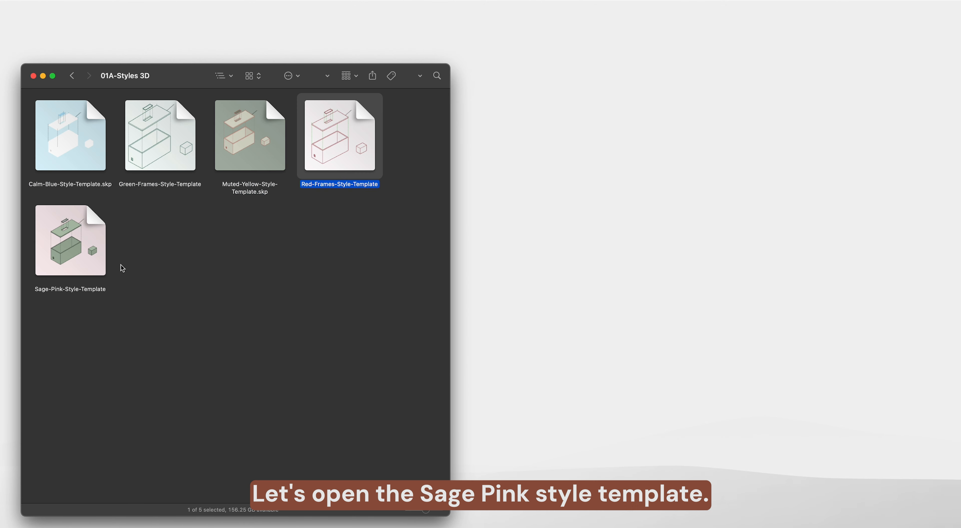
{"action": "left_click", "coordinate": [99, 262]}
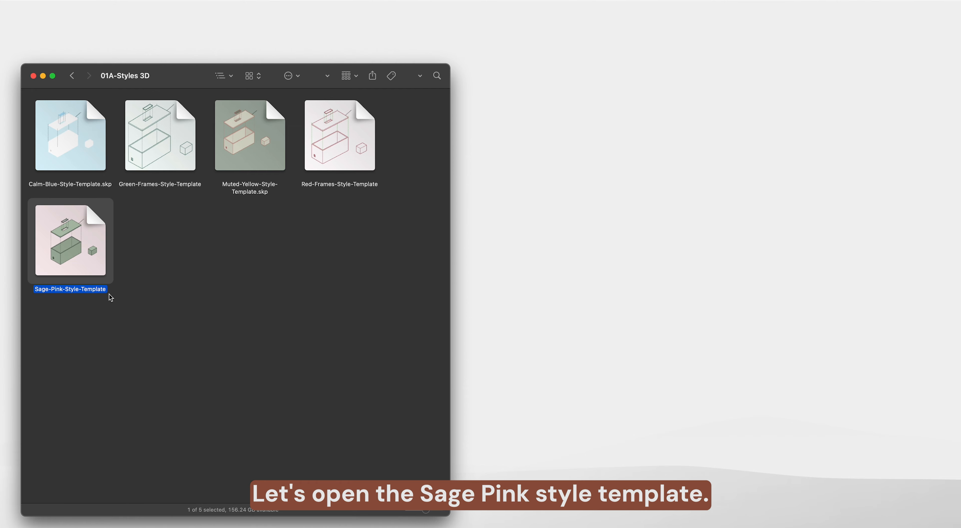
{"action": "left_click", "coordinate": [133, 320]}
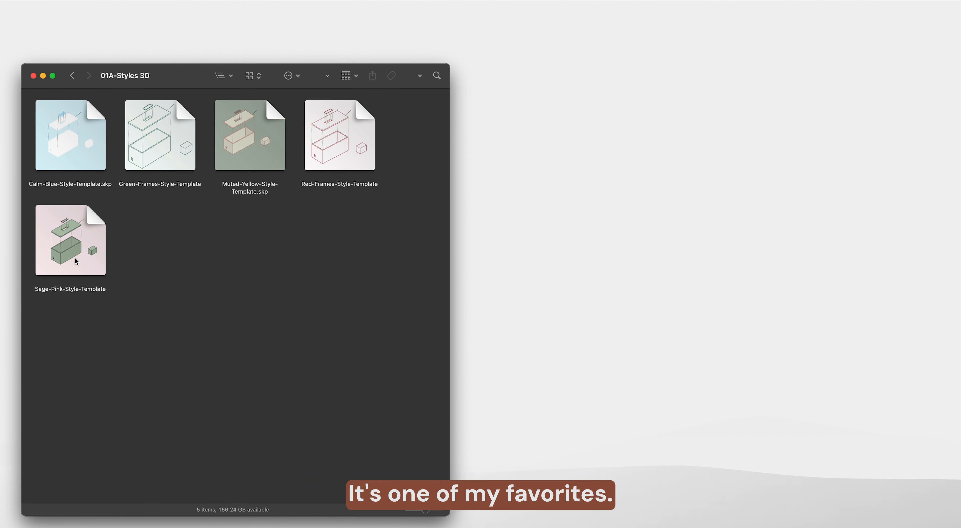
{"action": "double_click", "coordinate": [76, 261]}
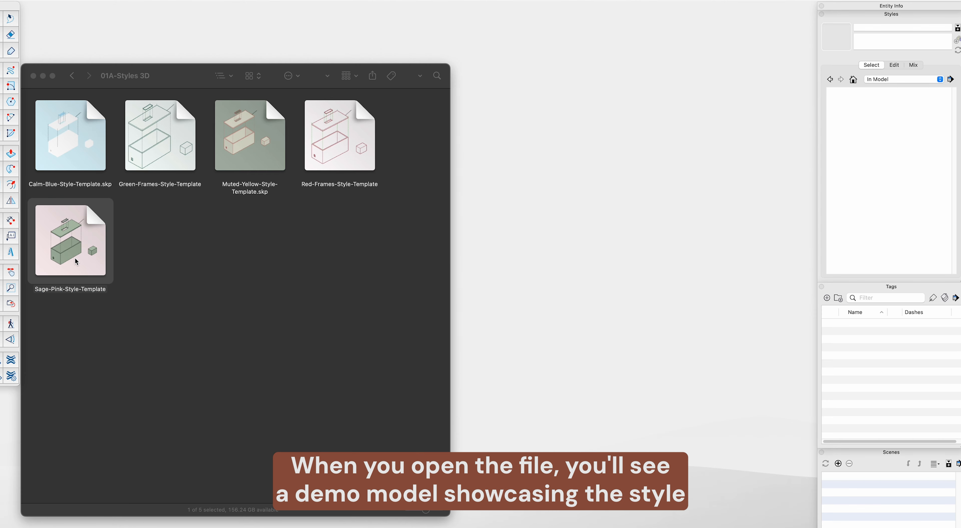
- Examine the demo model in the template's Sage Pink and Sage Pink - Cut scenes
{"action": "mouse_move", "coordinate": [390, 337]}
{"action": "middle_mouse_down"}
{"action": "mouse_move", "coordinate": [392, 321]}
{"action": "mouse_move", "coordinate": [664, 326]}
{"action": "middle_mouse_up"}
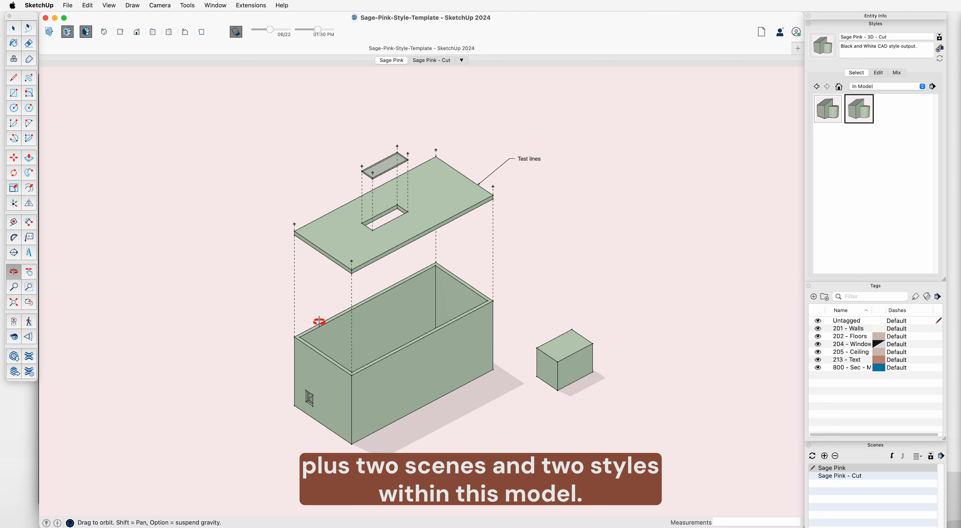
{"action": "key", "text": "space"}
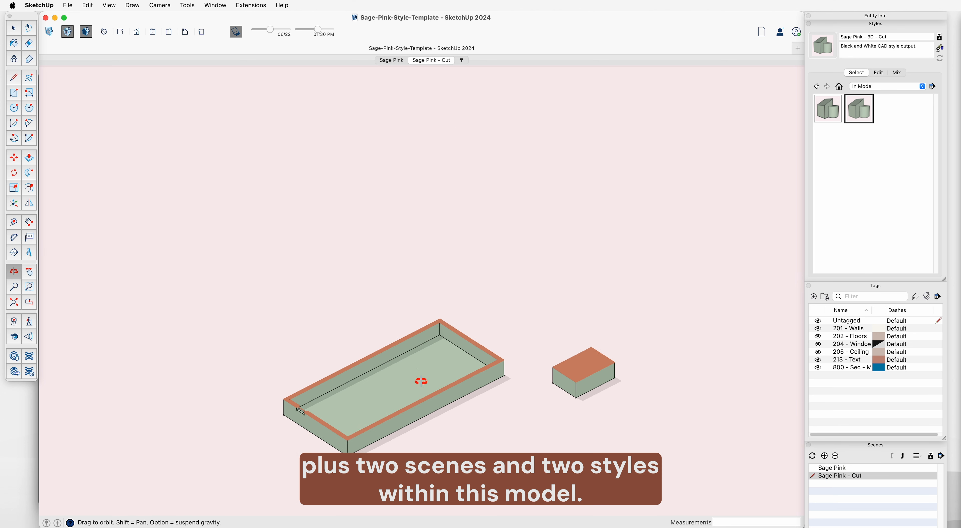
{"action": "left_click_drag", "start_coordinate": [421, 381], "coordinate": [418, 365]}
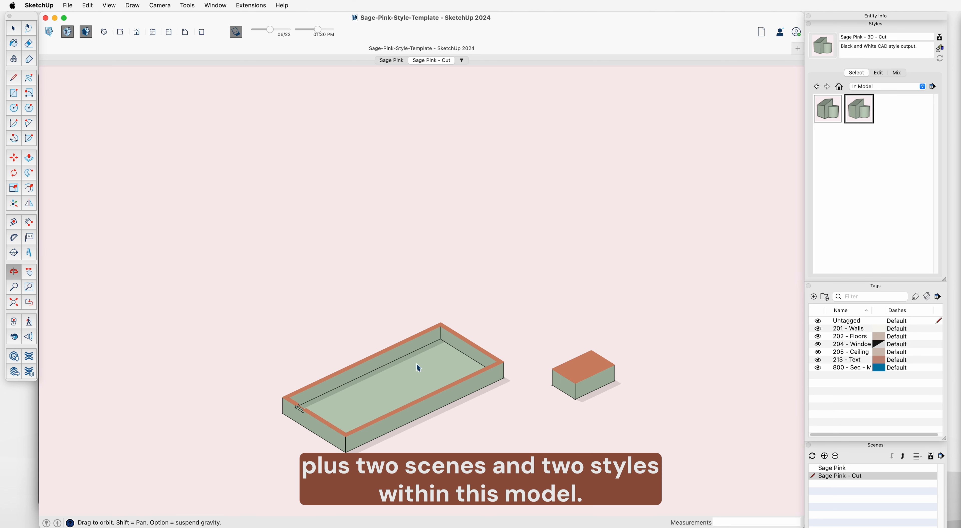
{"action": "key", "text": "space"}
{"action": "left_click", "coordinate": [831, 468]}
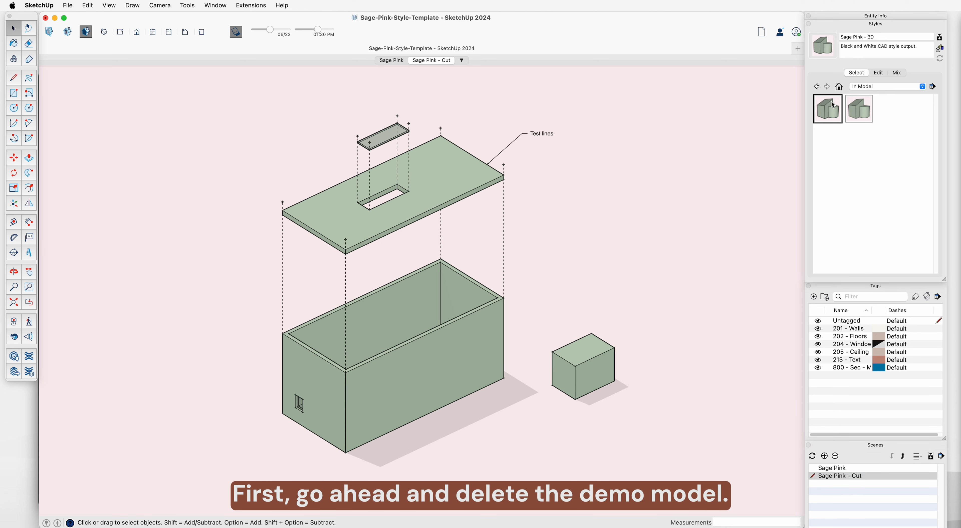
- Delete the whole demo model from the Sage Pink template
{"action": "left_click", "coordinate": [432, 60]}
{"action": "left_click", "coordinate": [384, 61]}
{"action": "left_click_drag", "start_coordinate": [708, 98], "coordinate": [153, 499]}
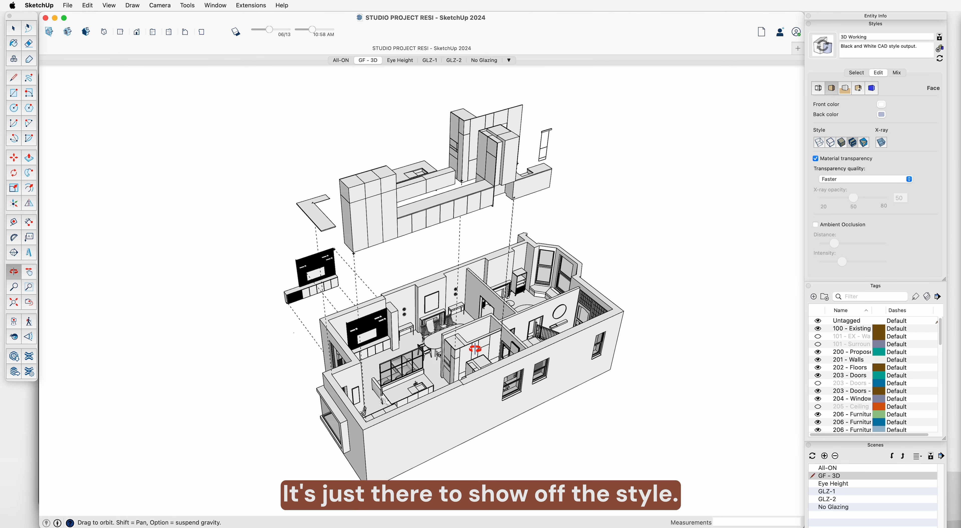
- Copy the entire exploded house model from the STUDIO PROJECT RESI file
{"action": "left_click_drag", "start_coordinate": [227, 95], "coordinate": [561, 373]}
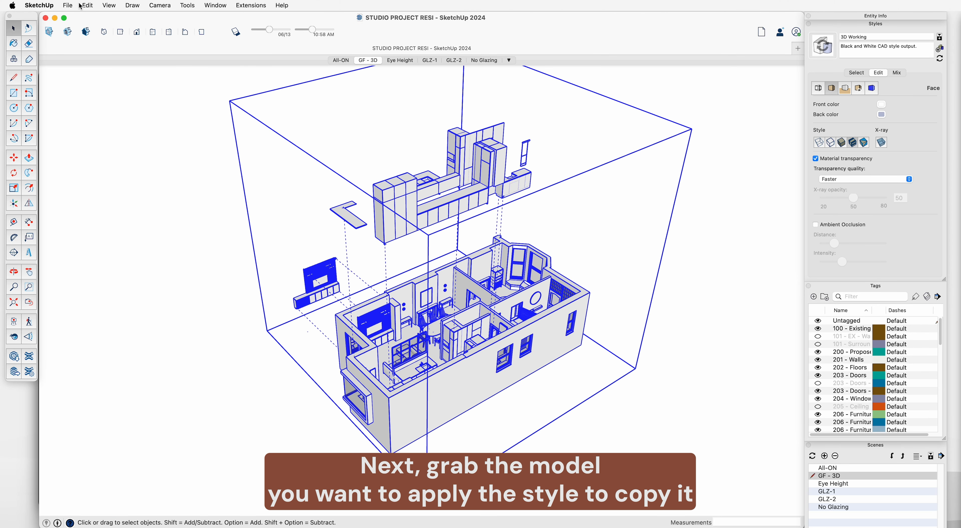
{"action": "left_click", "coordinate": [87, 6]}
{"action": "left_click", "coordinate": [95, 58]}
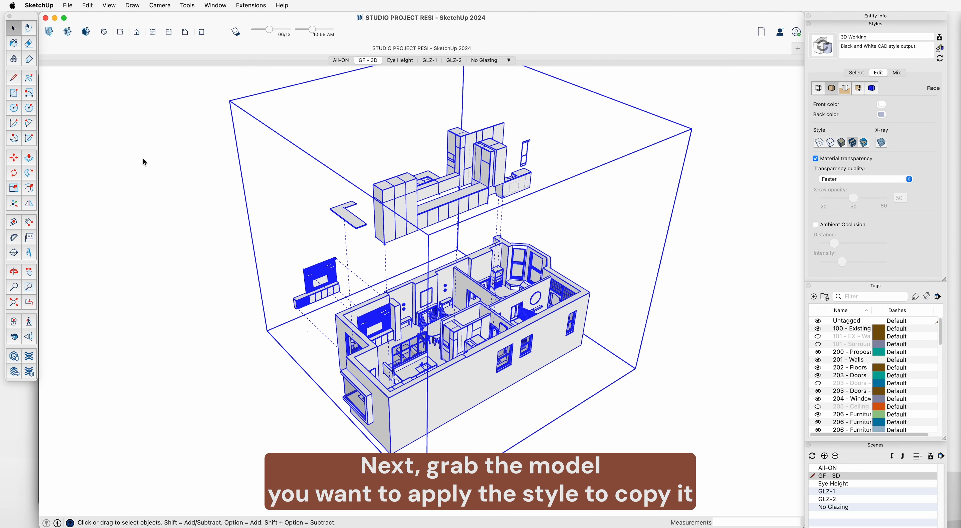
- Paste the copied house model into the Sage-Pink-Style-Template file and deselect it
{"action": "left_click", "coordinate": [54, 18]}
{"action": "key", "text": "super+v"}
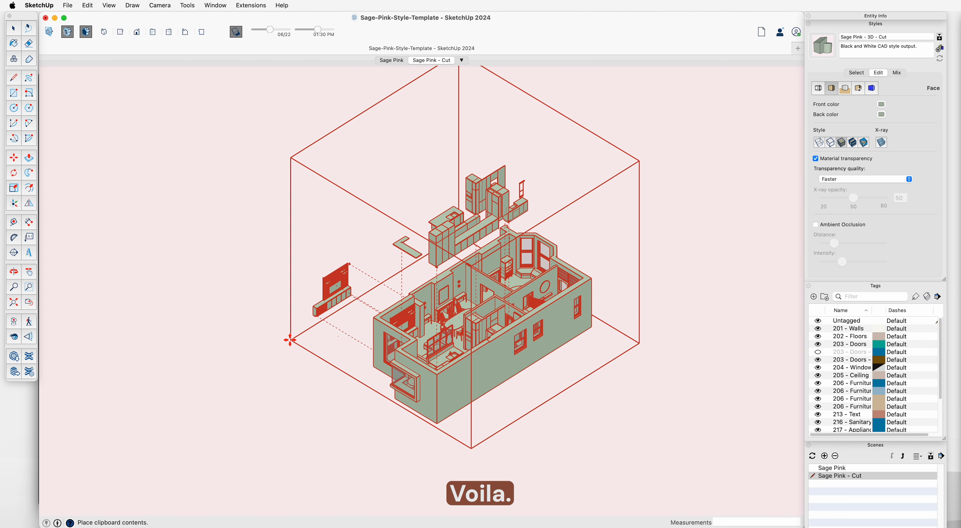
{"action": "left_click", "coordinate": [423, 345]}
{"action": "left_click", "coordinate": [565, 392]}
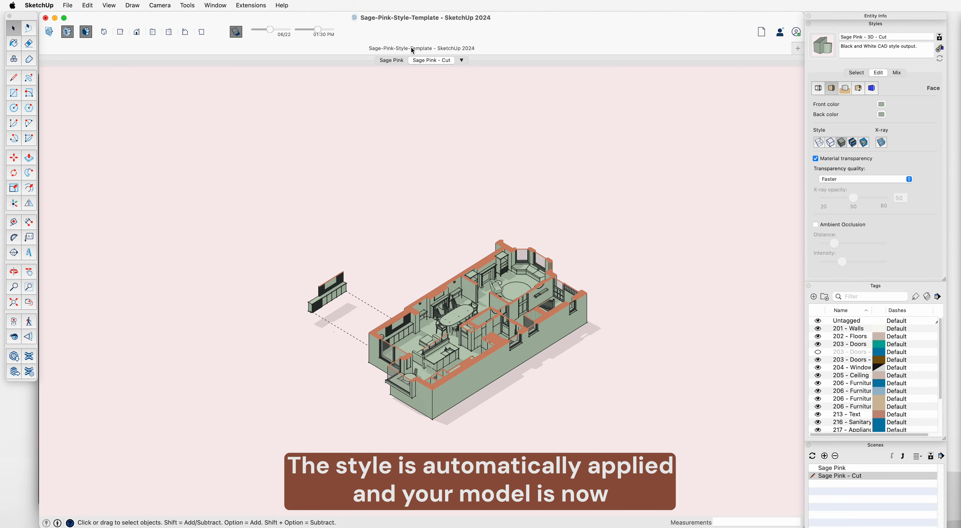
- Examine the pasted house in the Sage Pink and Sage Pink - Cut scenes from several angles
{"action": "left_click", "coordinate": [388, 60]}
{"action": "key", "text": "o"}
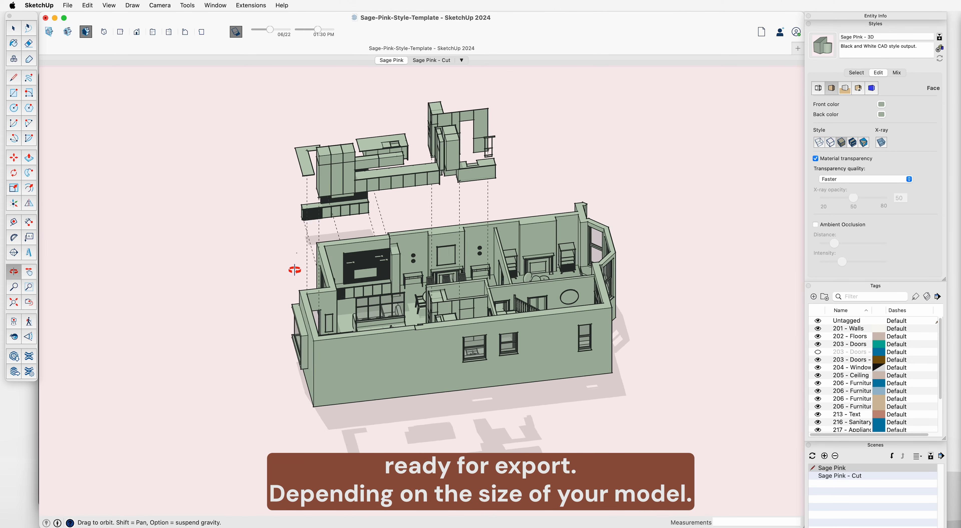
{"action": "left_click_drag", "start_coordinate": [490, 263], "coordinate": [458, 355]}
{"action": "key", "text": "space"}
{"action": "left_click", "coordinate": [431, 61]}
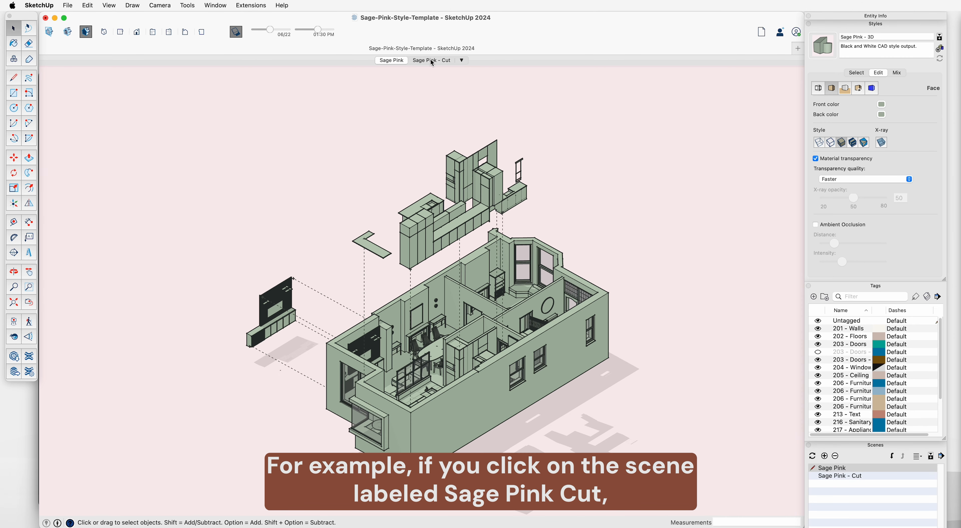
{"action": "left_click", "coordinate": [432, 61]}
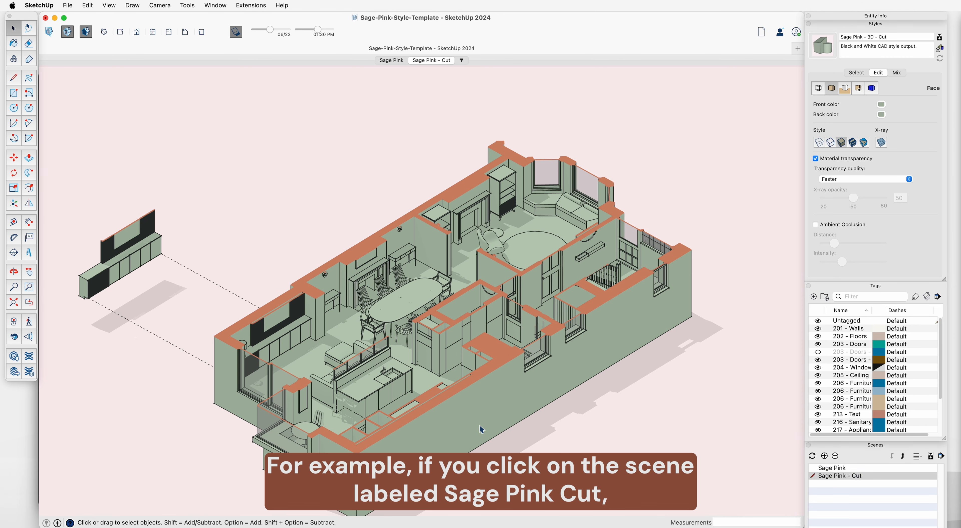
{"action": "middle_click_drag", "start_coordinate": [481, 429], "coordinate": [445, 296]}
{"action": "scroll", "coordinate": [449, 291], "scroll_direction": "down", "scroll_amount": 3}
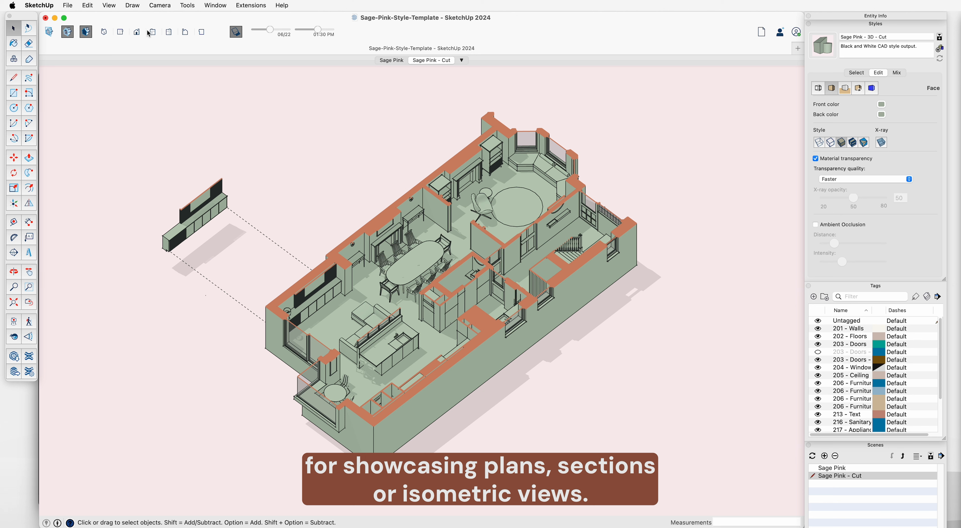
{"action": "left_click", "coordinate": [104, 32]}
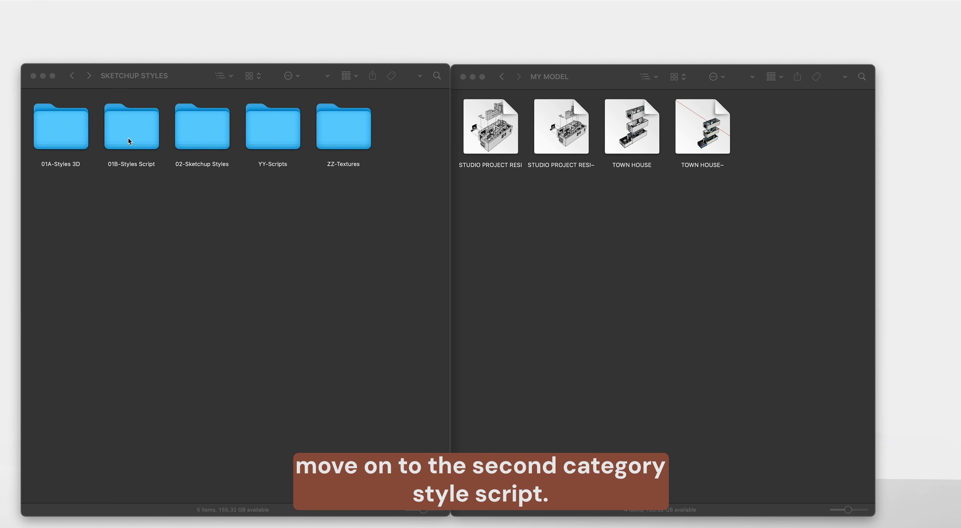
- Open 02-Blue Blue Red.skp from the 01B-Styles Script folder
{"action": "left_click", "coordinate": [128, 138]}
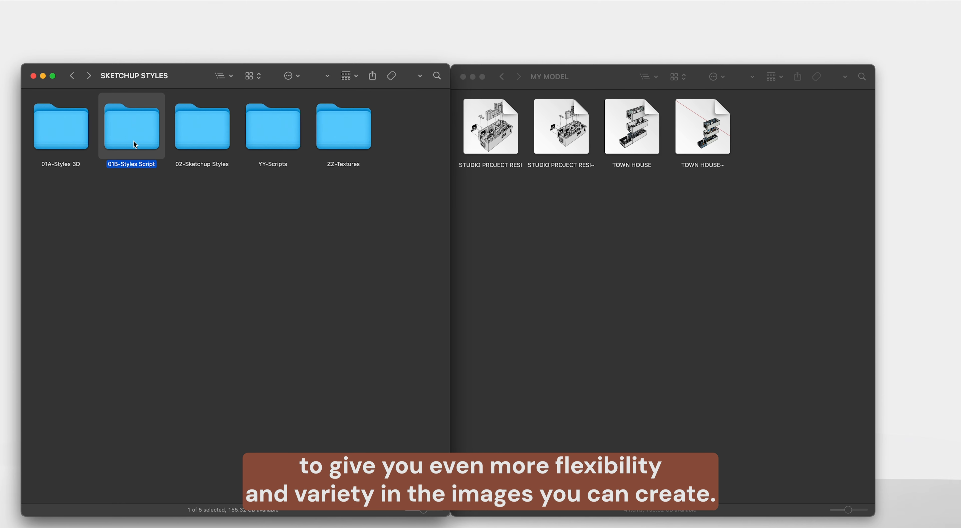
{"action": "double_click", "coordinate": [133, 143]}
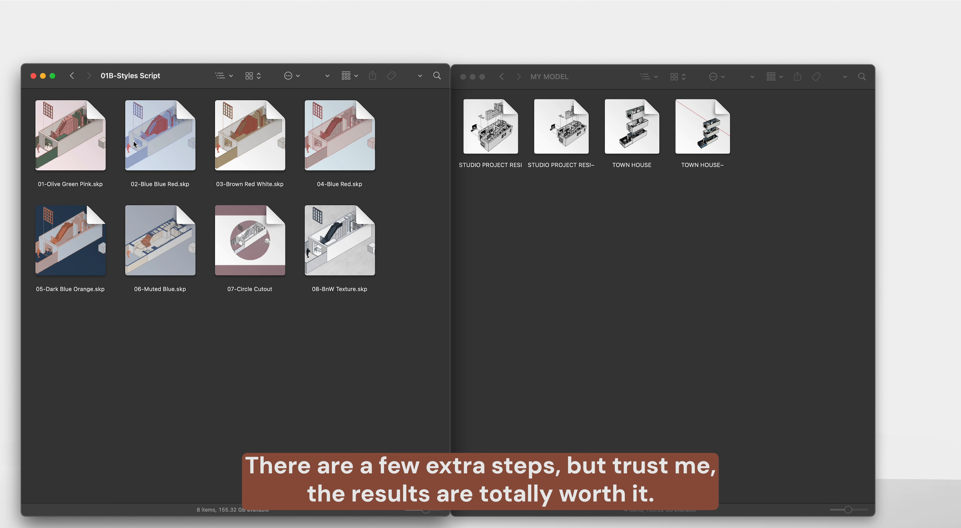
{"action": "left_click", "coordinate": [158, 159]}
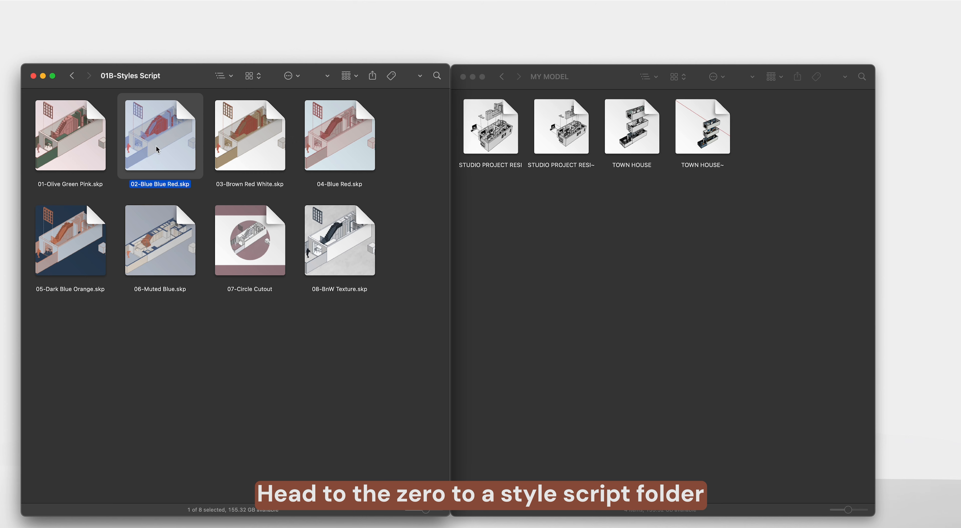
{"action": "double_click", "coordinate": [157, 149]}
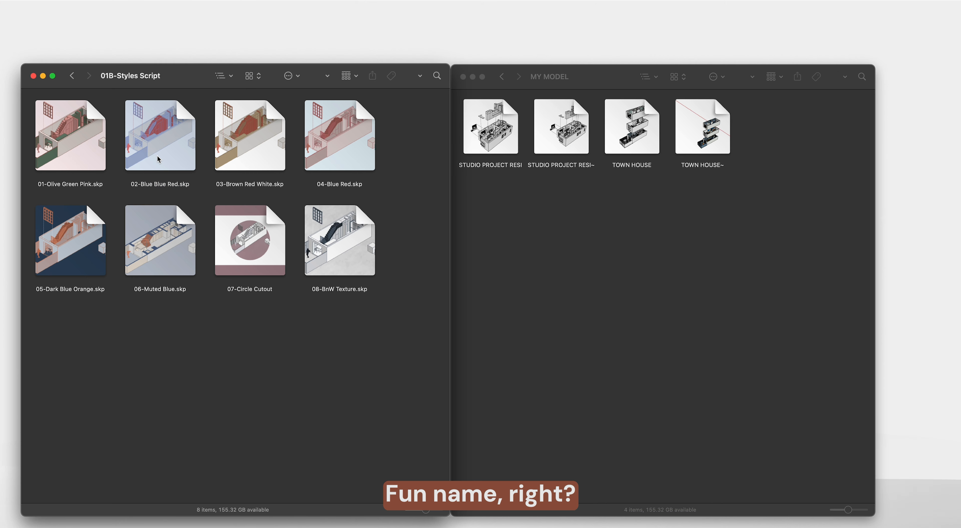
{"action": "left_click", "coordinate": [157, 159]}
{"action": "double_click", "coordinate": [158, 160]}
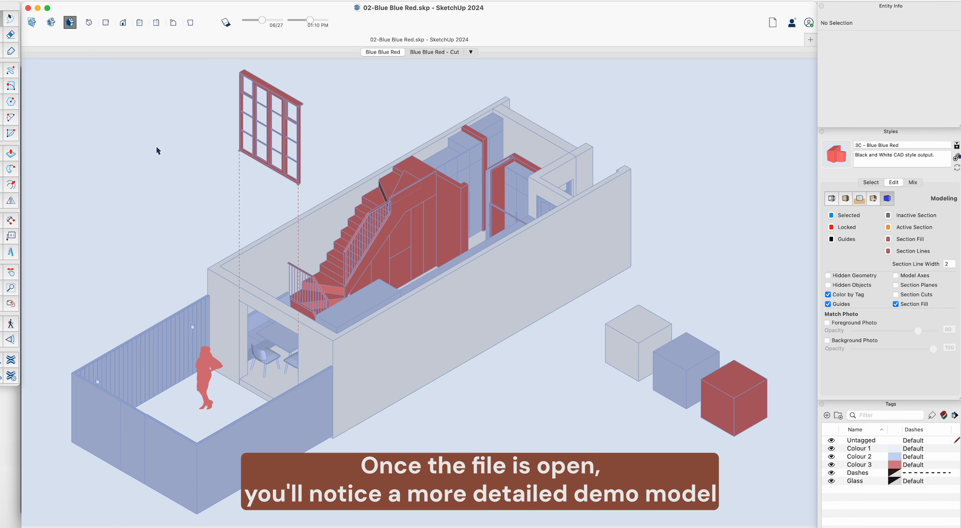
- Examine the demo cubes and the file's Colour 1, Colour 2, Colour 3, Dashes and Glass tags
{"action": "mouse_move", "coordinate": [360, 350]}
{"action": "middle_mouse_down"}
{"action": "mouse_move", "coordinate": [683, 333]}
{"action": "mouse_move", "coordinate": [376, 355]}
{"action": "mouse_move", "coordinate": [412, 307]}
{"action": "mouse_move", "coordinate": [339, 338]}
{"action": "mouse_move", "coordinate": [374, 353]}
{"action": "middle_mouse_up"}
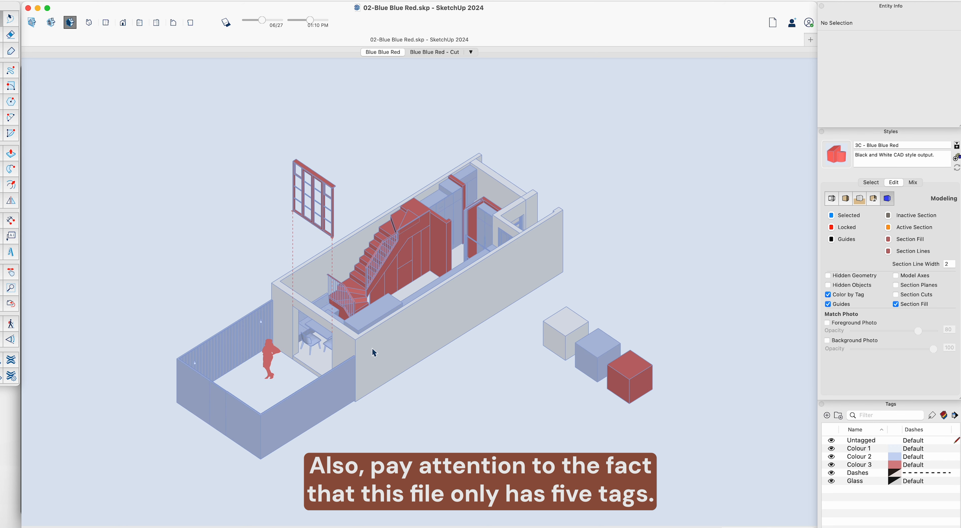
{"action": "left_click", "coordinate": [585, 360]}
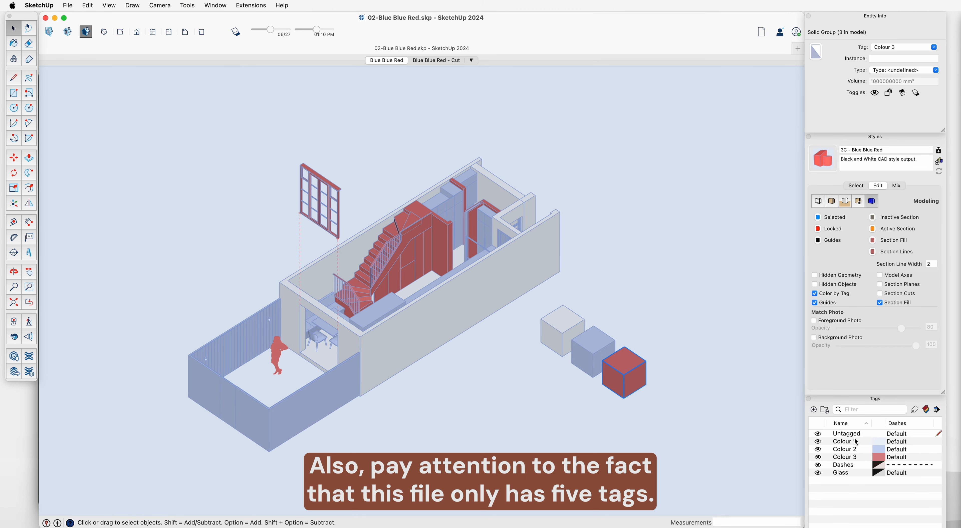
{"action": "left_click", "coordinate": [855, 442]}
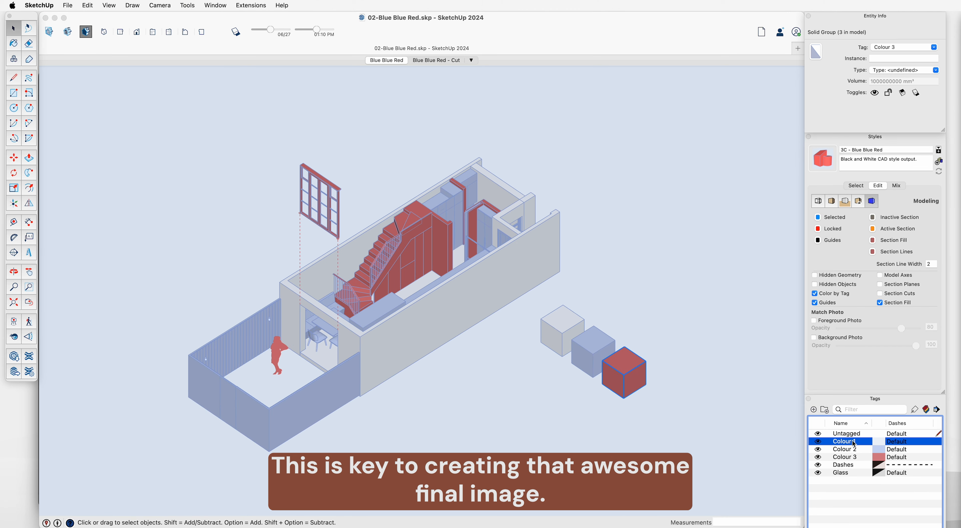
{"action": "left_click", "coordinate": [853, 450]}
{"action": "left_click", "coordinate": [854, 459]}
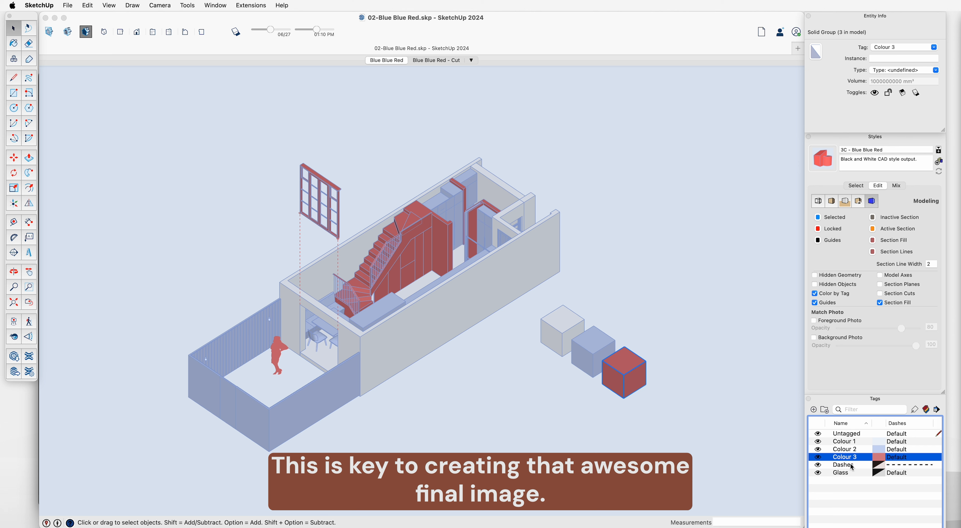
{"action": "left_click", "coordinate": [852, 466]}
{"action": "left_click", "coordinate": [850, 473]}
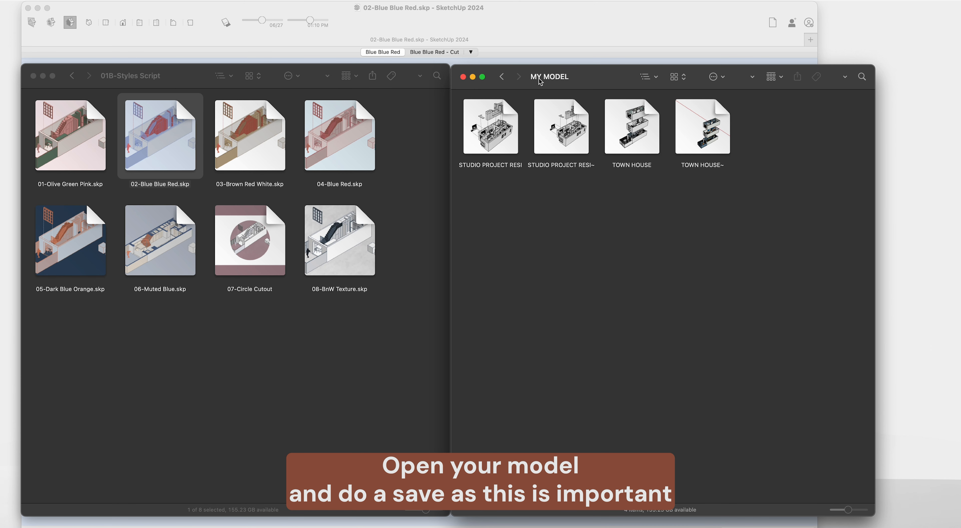
- Open the TOWN HOUSE model from the MY MODEL folder
{"action": "mouse_move", "coordinate": [540, 81]}
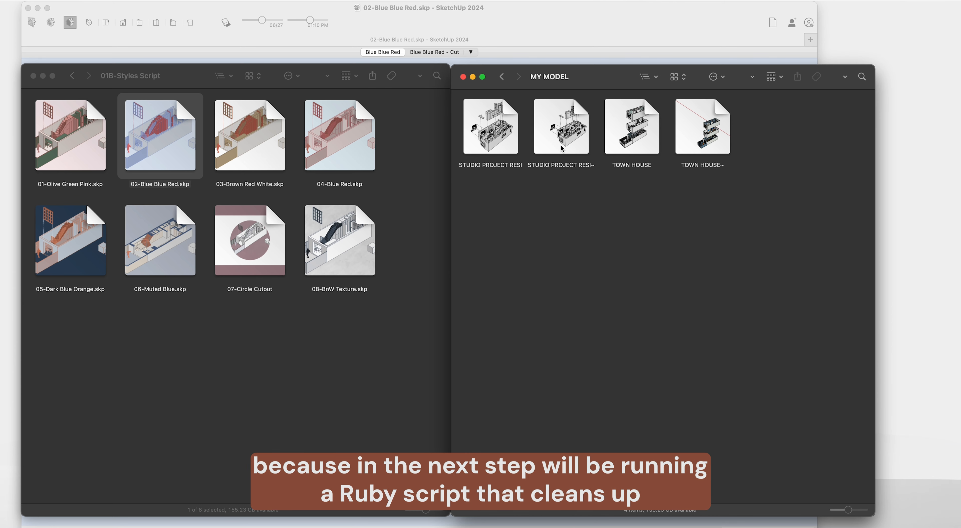
{"action": "left_click", "coordinate": [639, 143]}
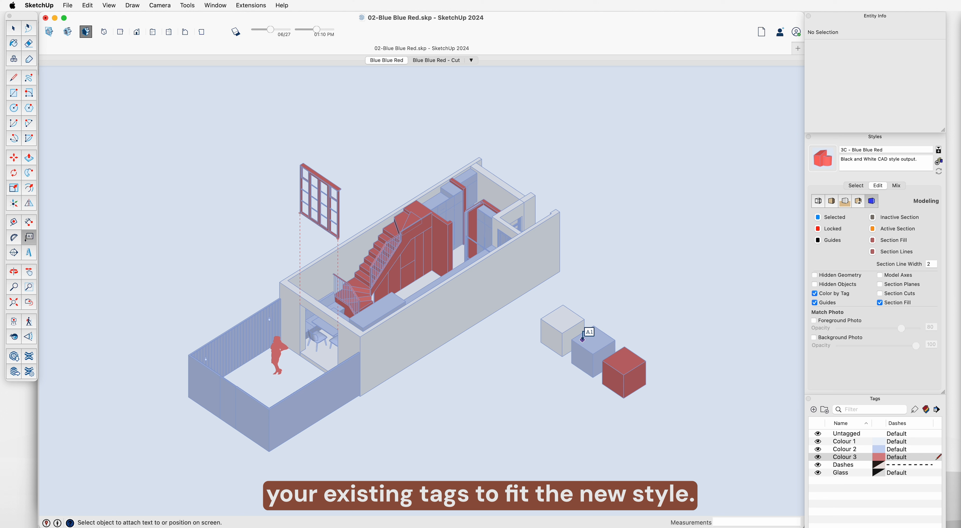
- Add leader texts in 02-Blue Blue Red, labelling the white cube PRIMARY and the blue cube SECONDARY
{"action": "left_click", "coordinate": [574, 312]}
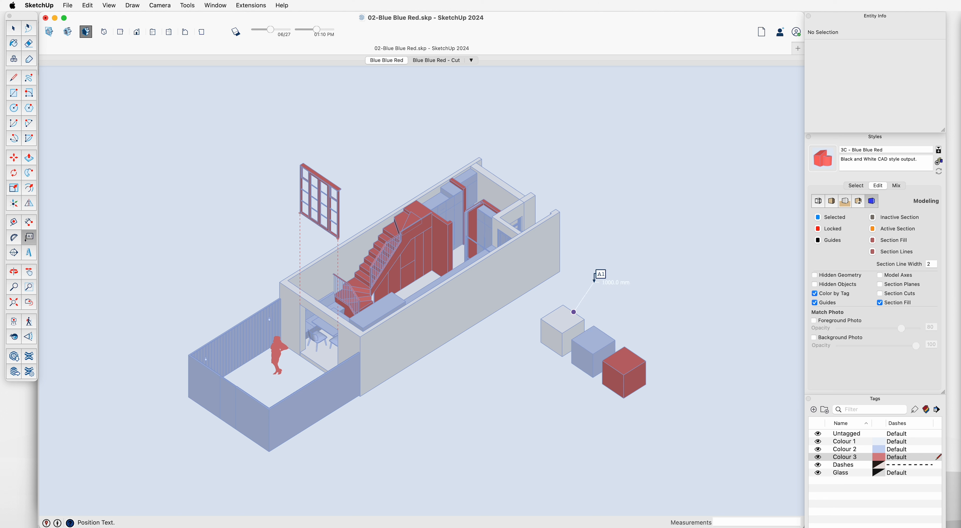
{"action": "left_click", "coordinate": [604, 279]}
{"action": "type", "text": "PRIMARY"}
{"action": "left_click", "coordinate": [643, 318]}
{"action": "left_click", "coordinate": [604, 332]}
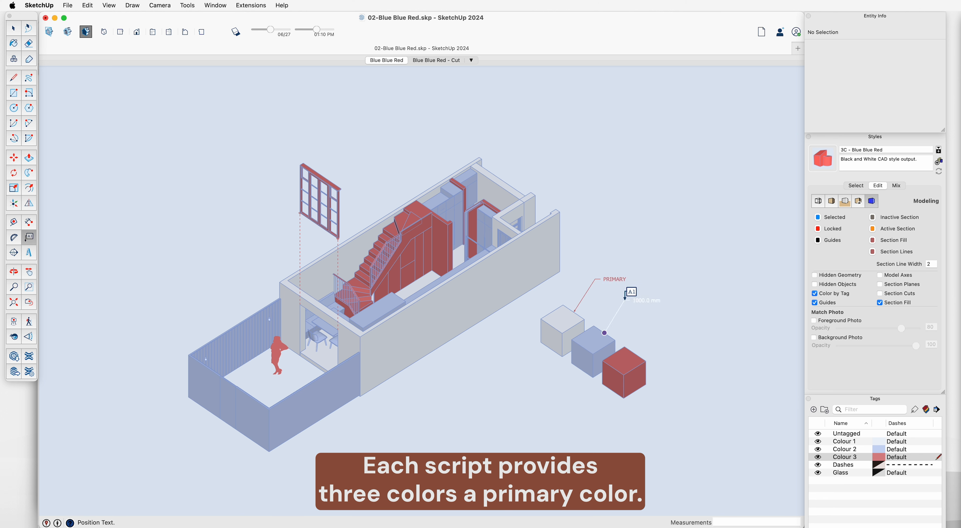
{"action": "left_click", "coordinate": [630, 297]}
{"action": "type", "text": "SECONDARY"}
{"action": "left_click", "coordinate": [719, 336]}
- Label the red cube with the leader text ACCENT
{"action": "left_click", "coordinate": [636, 352]}
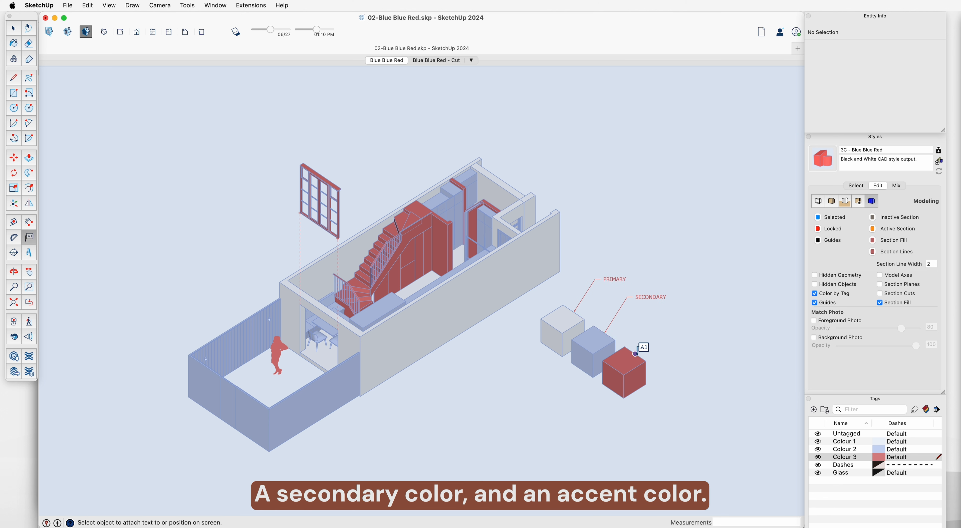
{"action": "left_click", "coordinate": [657, 320]}
{"action": "type", "text": "ACCENT"}
{"action": "left_click", "coordinate": [687, 359]}
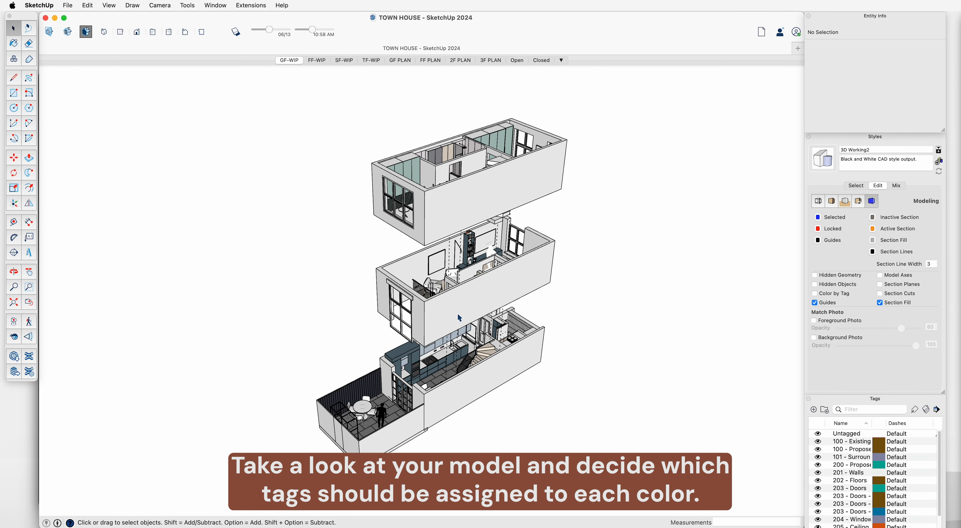
- Save the town house model in the MY MODEL folder under the new name TOWN HOUSE-INSTA
{"action": "middle_click_drag", "start_coordinate": [459, 318], "coordinate": [474, 395]}
{"action": "scroll", "coordinate": [849, 469], "scroll_direction": "down", "scroll_amount": 5}
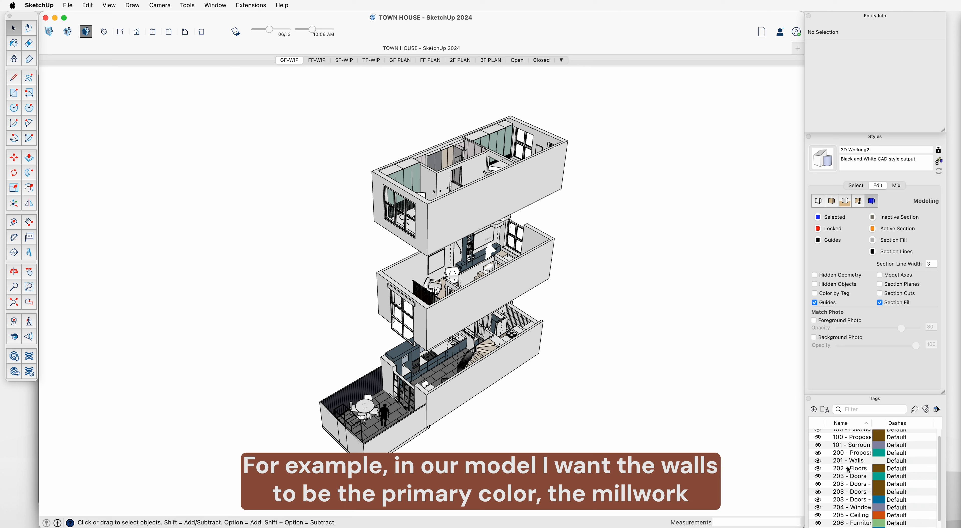
{"action": "scroll", "coordinate": [849, 470], "scroll_direction": "down", "scroll_amount": 6}
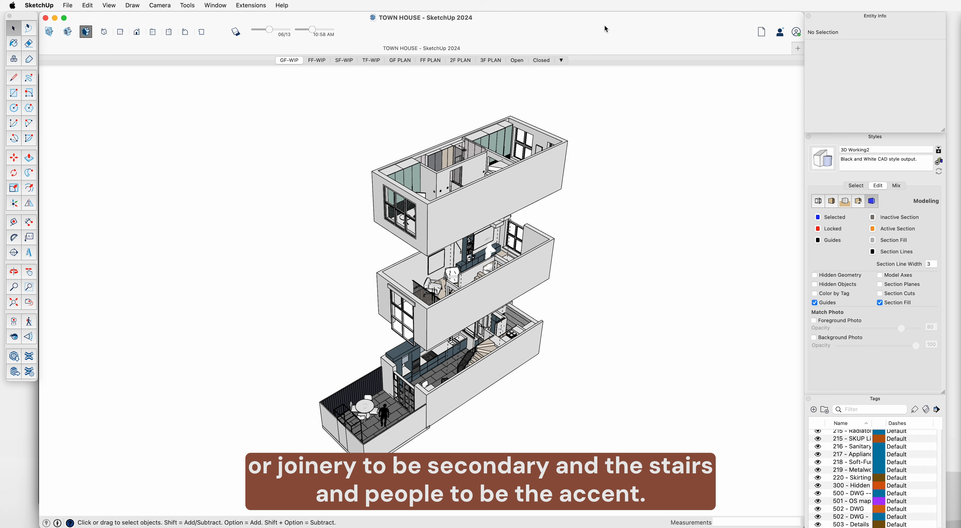
{"action": "left_click", "coordinate": [69, 6]}
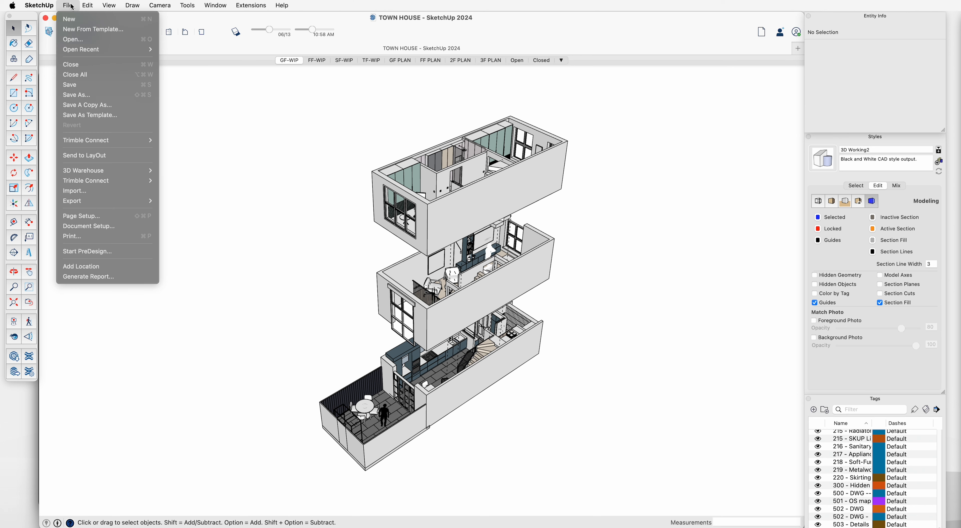
{"action": "mouse_move", "coordinate": [83, 55]}
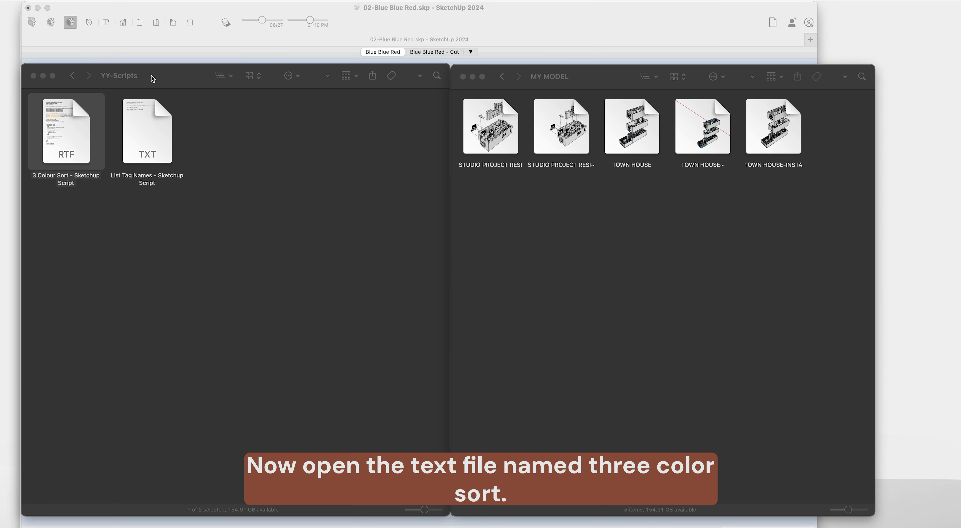
- Open the 3 Colour Sort - Sketchup Script file from the YY-Scripts folder inside SKETCHUP STYLES
{"action": "left_click", "coordinate": [152, 78]}
{"action": "left_click", "coordinate": [72, 76]}
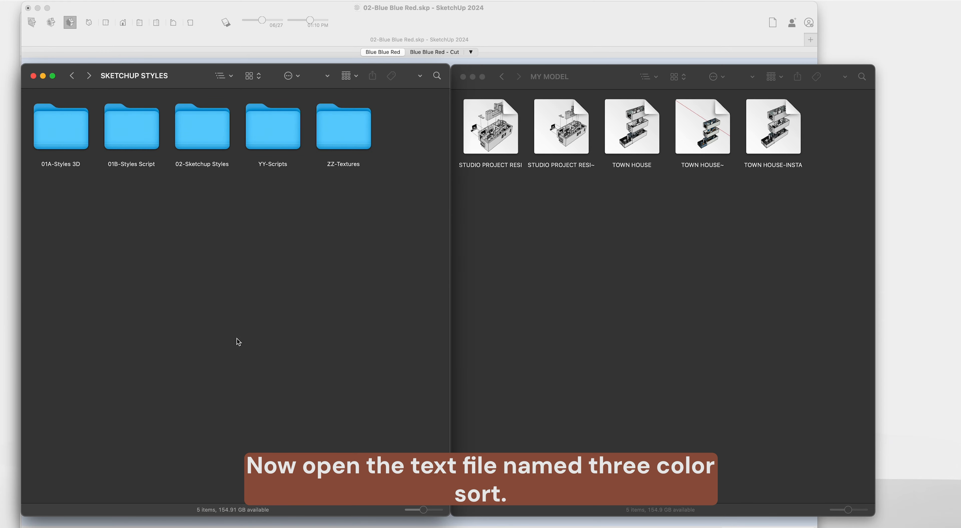
{"action": "double_click", "coordinate": [273, 144]}
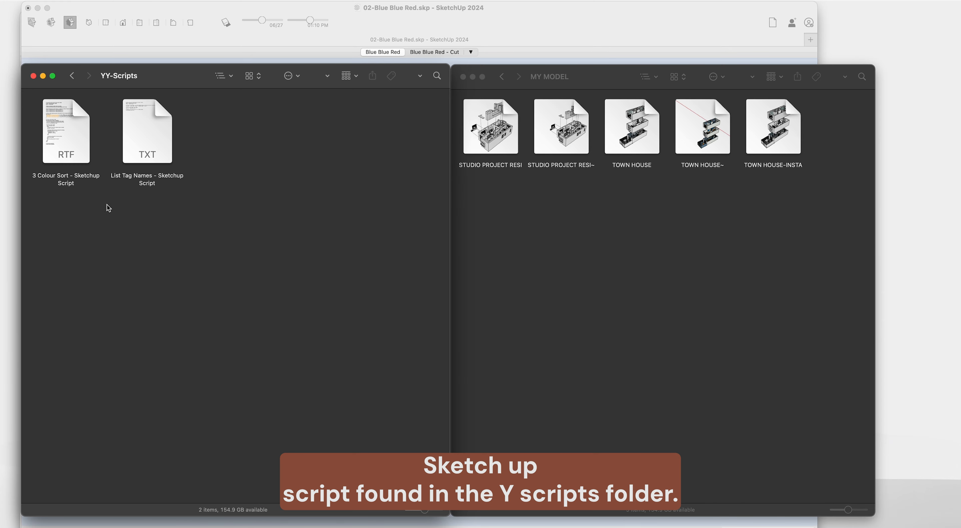
{"action": "double_click", "coordinate": [81, 151]}
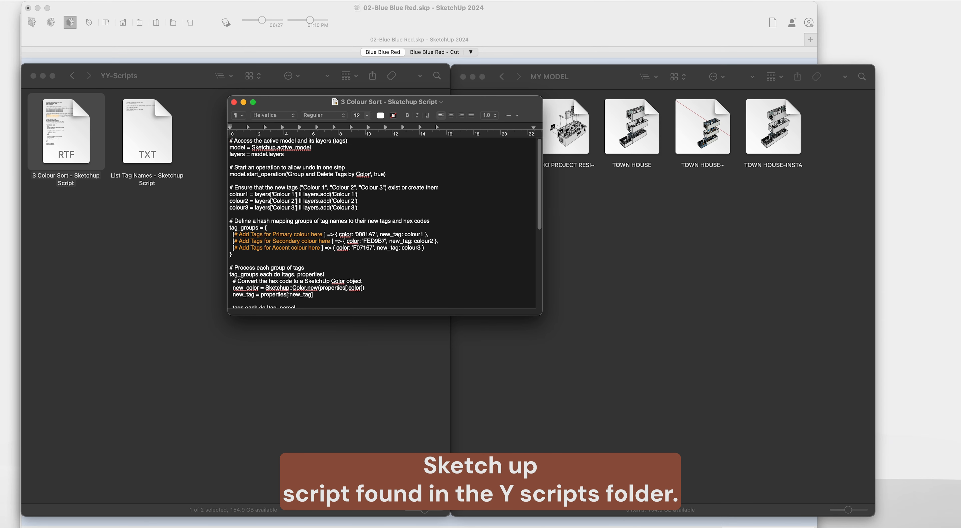
- Replace the primary colour placeholder in the script's tag_groups with '201 - Walls', '202 - Floors' copied from the untitled note
{"action": "left_click", "coordinate": [375, 349]}
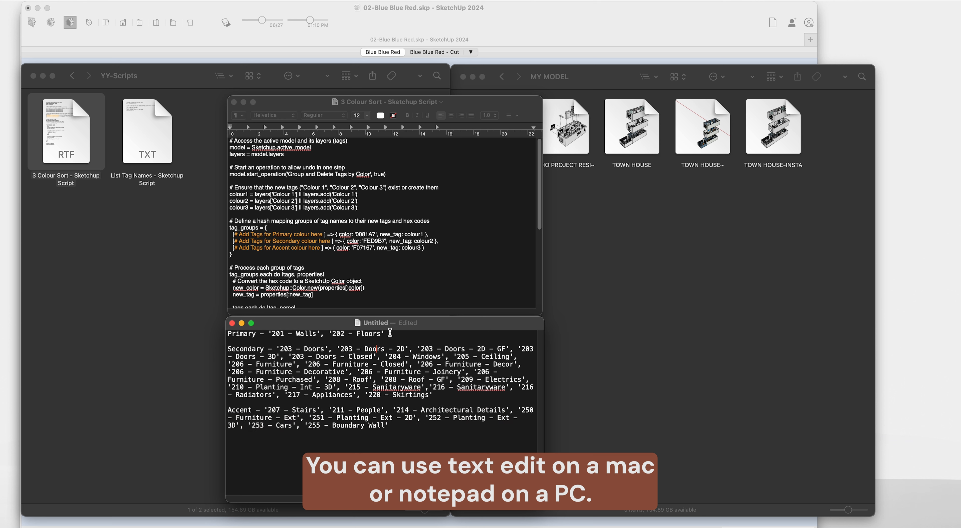
{"action": "left_click_drag", "start_coordinate": [384, 333], "coordinate": [268, 333]}
{"action": "key", "text": "super+c"}
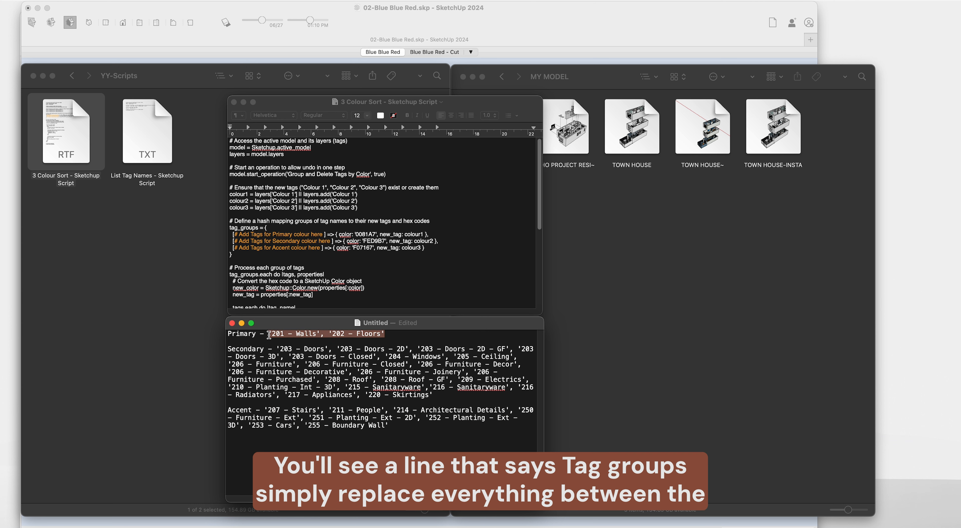
{"action": "left_click_drag", "start_coordinate": [323, 235], "coordinate": [234, 237]}
{"action": "key", "text": "super+v"}
- Replace the script's secondary colour placeholder with the Secondary tag list from the note, '203 - Doors' through '220 - Skirtings'
{"action": "left_click", "coordinate": [336, 377]}
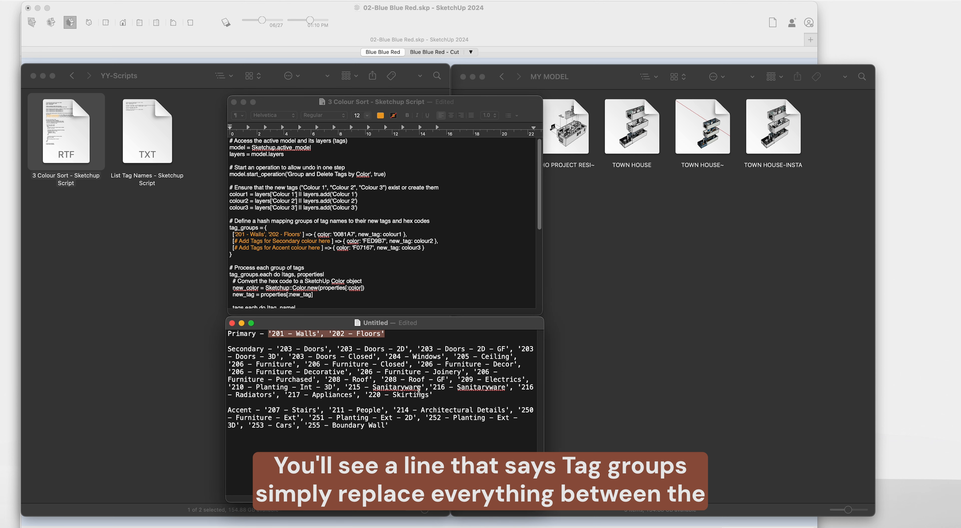
{"action": "left_click_drag", "start_coordinate": [433, 395], "coordinate": [278, 349]}
{"action": "key", "text": "super+c"}
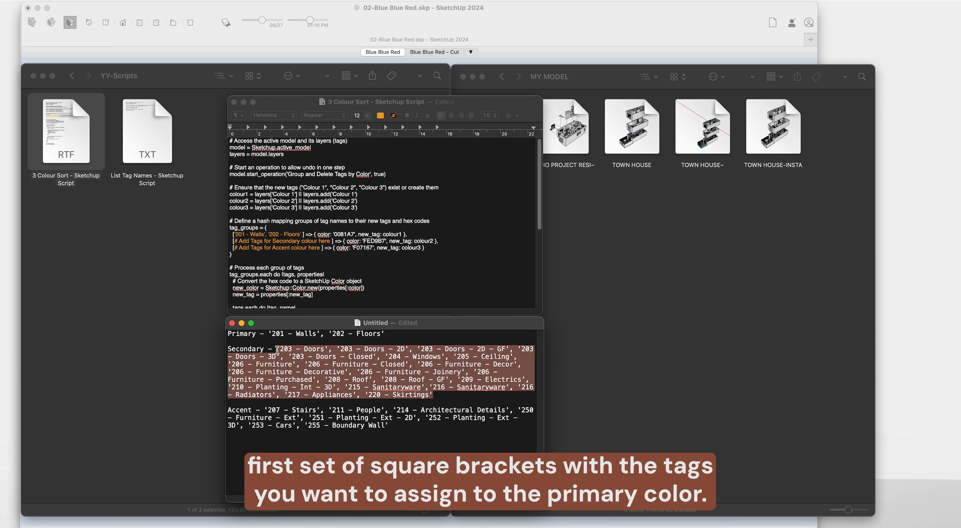
{"action": "left_click", "coordinate": [329, 242]}
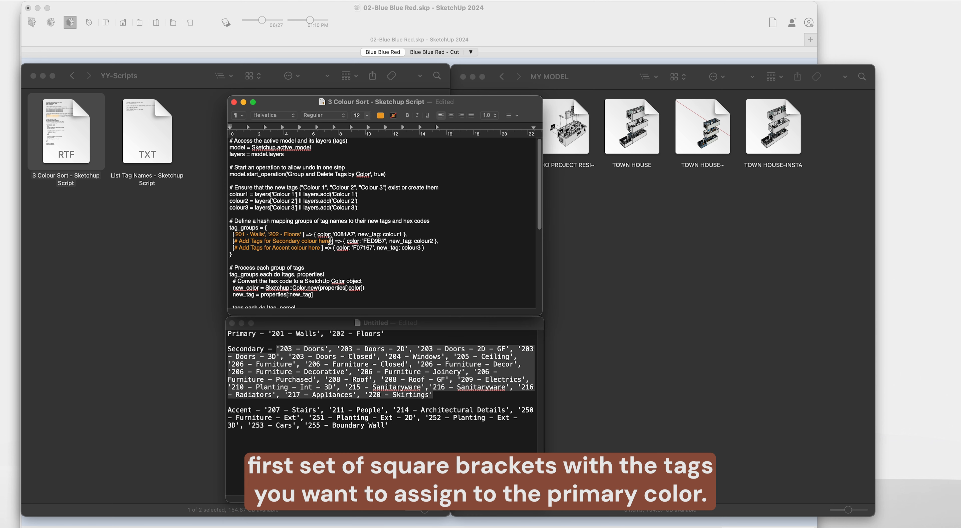
{"action": "left_click_drag", "start_coordinate": [330, 242], "coordinate": [234, 242]}
{"action": "key", "text": "super+v"}
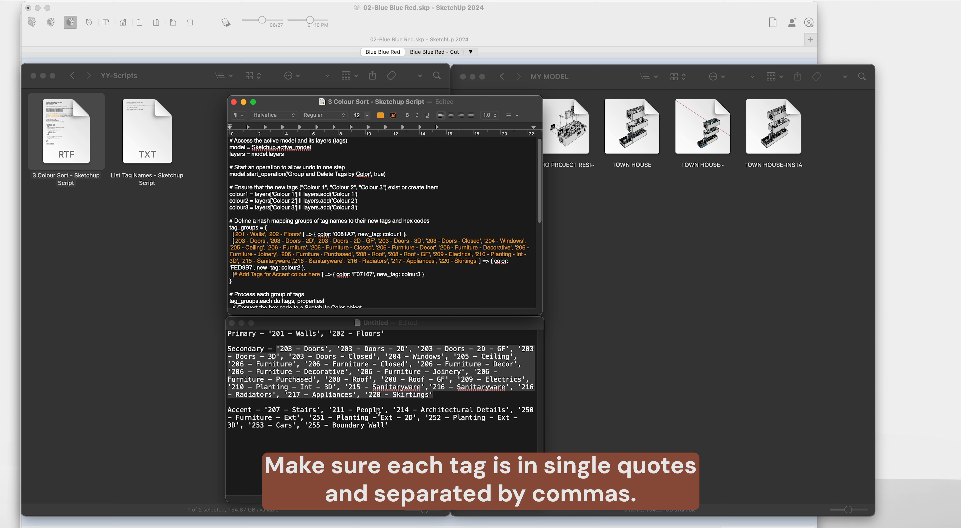
- Replace the script's accent colour placeholder with the note's Accent tags, '207 - Stairs' through '255 - Boundary Wall', and save the script
{"action": "left_click", "coordinate": [377, 412]}
{"action": "left_click_drag", "start_coordinate": [388, 426], "coordinate": [265, 410]}
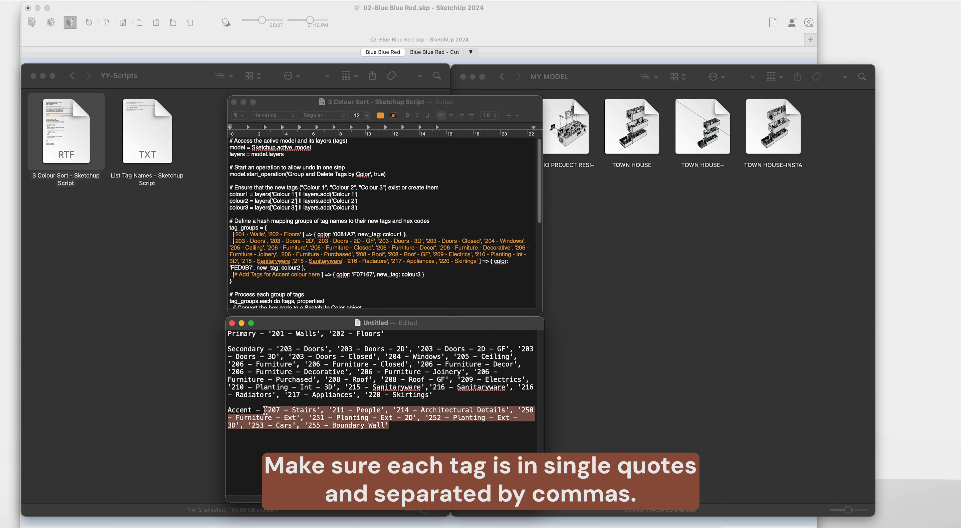
{"action": "left_click", "coordinate": [316, 275]}
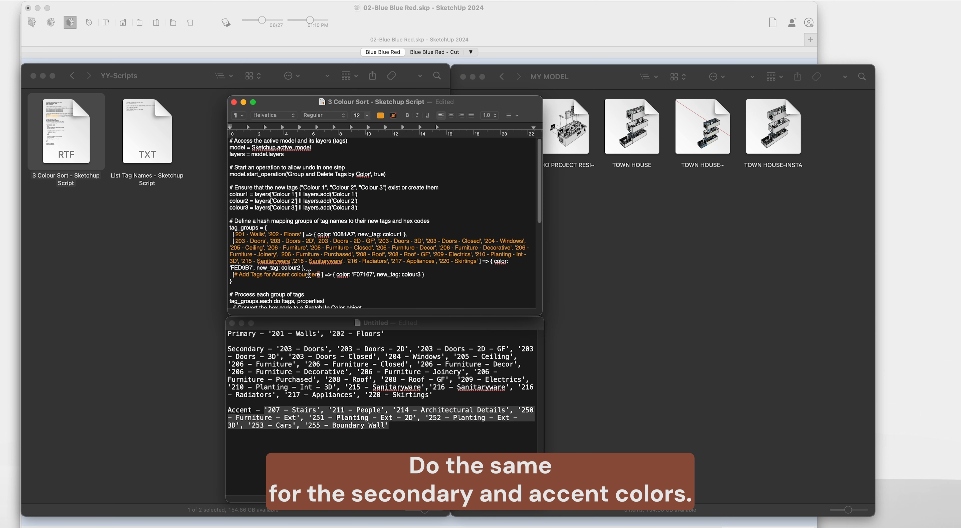
{"action": "left_click_drag", "start_coordinate": [309, 274], "coordinate": [237, 274]}
{"action": "type", "text": "'207 - Stairs', '211 - People', '214 - Architectural Details', '250 - Furniture - Ext', '251 - Planting - Ext - 2D', '252 - Planting - Ext - 3D', '253 - Cars', '255 - Boundary Wall'"}
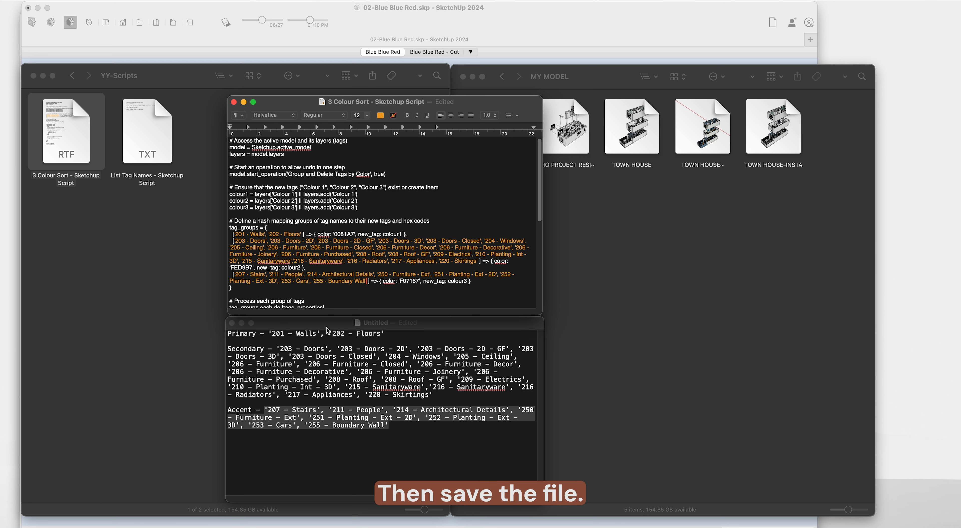
{"action": "key", "text": "super+s"}
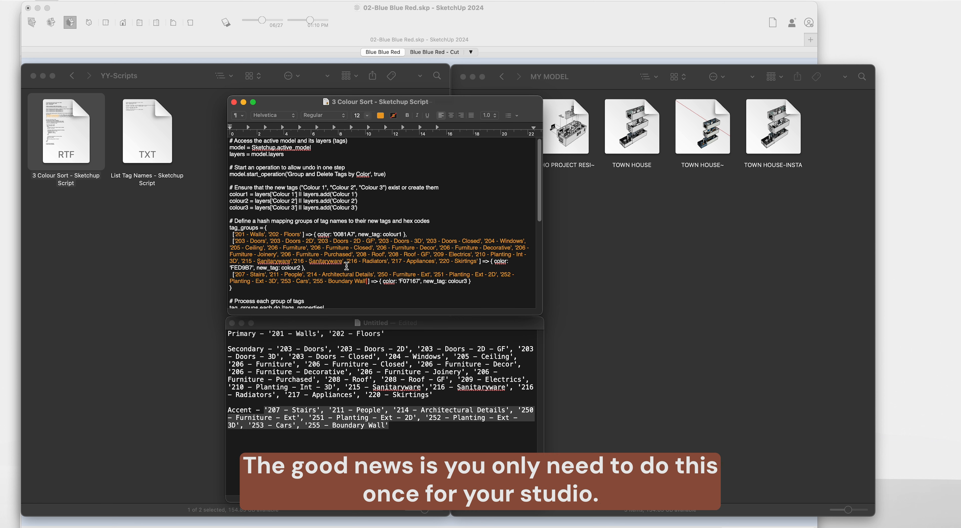
- Copy the entire 3 Colour Sort script and run it in the Ruby Console of the TOWN HOUSE-INSTA model
{"action": "key", "text": "super+a"}
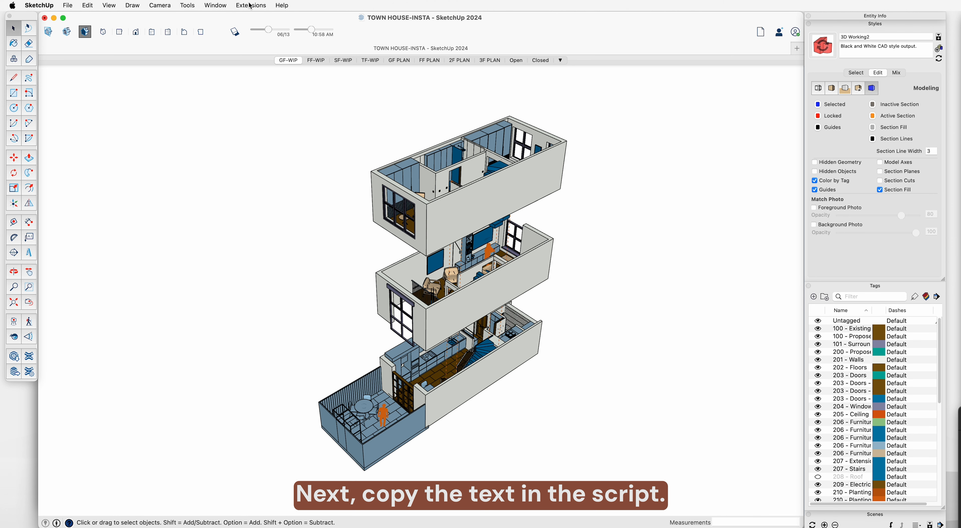
{"action": "left_click", "coordinate": [251, 6]}
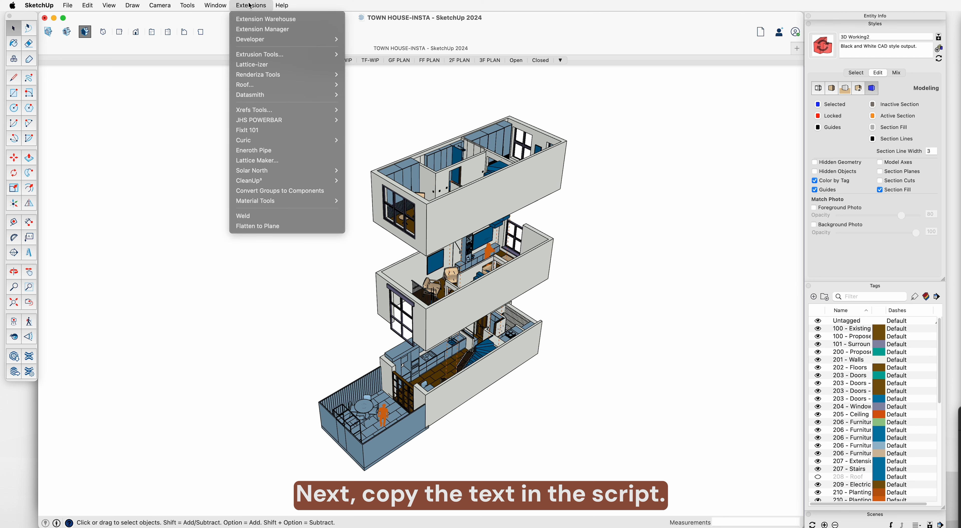
{"action": "mouse_move", "coordinate": [267, 40]}
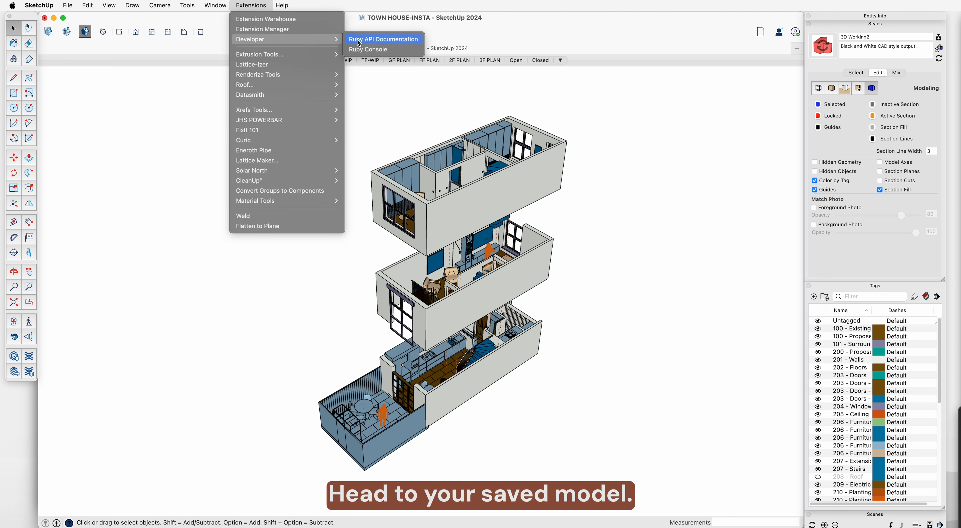
{"action": "left_click", "coordinate": [368, 50]}
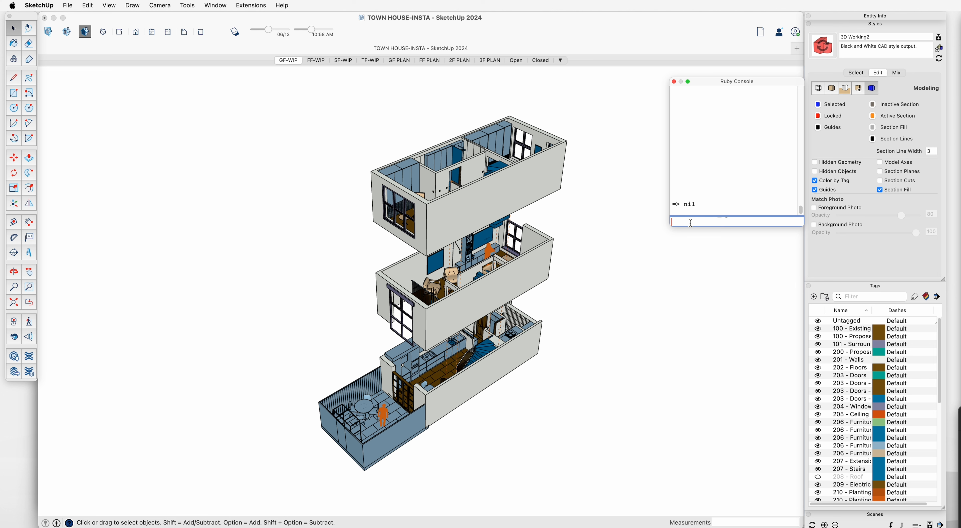
{"action": "key", "text": "super+v"}
{"action": "key", "text": "Return"}
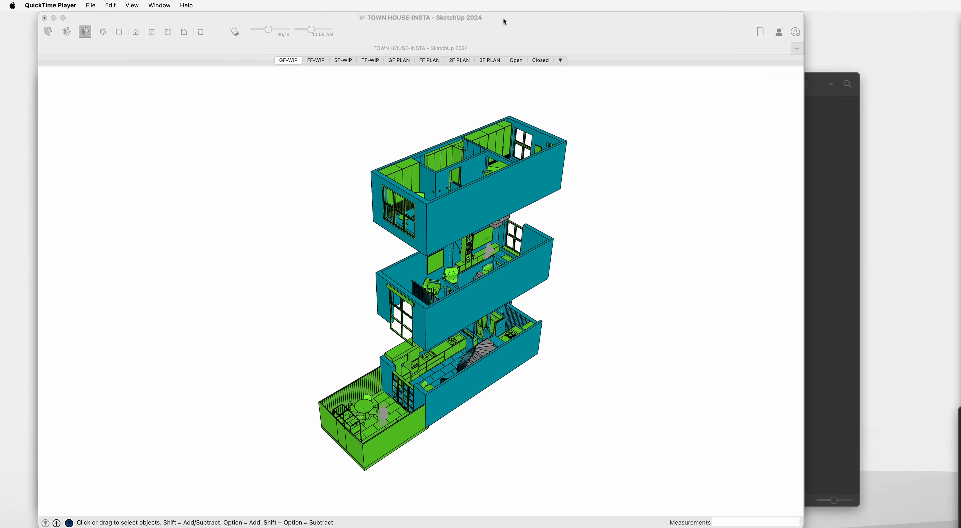
- Identify the tag of the orange cube beside the house, 210 - Planting - 3D, and delete it, assigning its entities to another tag
{"action": "left_click", "coordinate": [504, 21]}
{"action": "mouse_move", "coordinate": [424, 362]}
{"action": "middle_mouse_down"}
{"action": "mouse_move", "coordinate": [553, 360]}
{"action": "mouse_move", "coordinate": [379, 319]}
{"action": "middle_mouse_up"}
{"action": "left_click", "coordinate": [377, 320]}
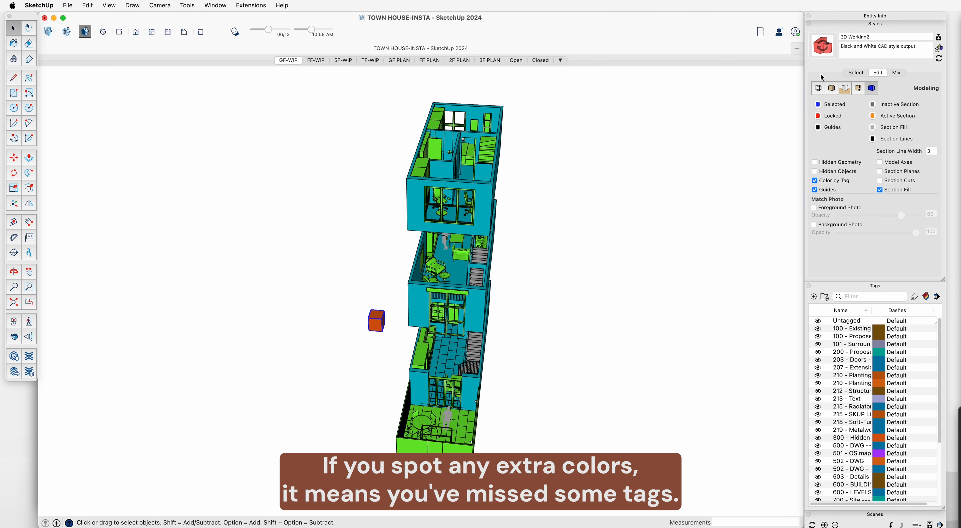
{"action": "left_click", "coordinate": [869, 16]}
{"action": "scroll", "coordinate": [855, 466], "scroll_direction": "down", "scroll_amount": 2}
{"action": "right_click", "coordinate": [855, 468]}
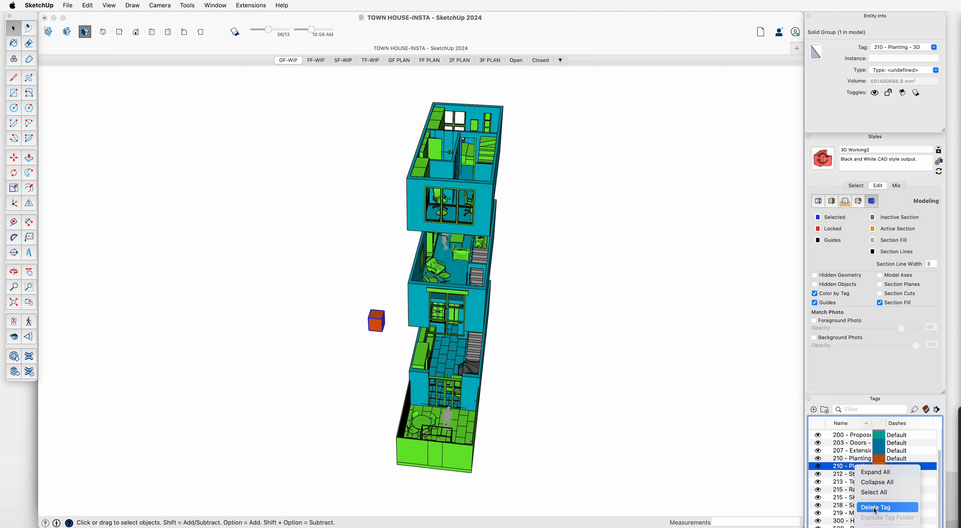
{"action": "left_click", "coordinate": [878, 507]}
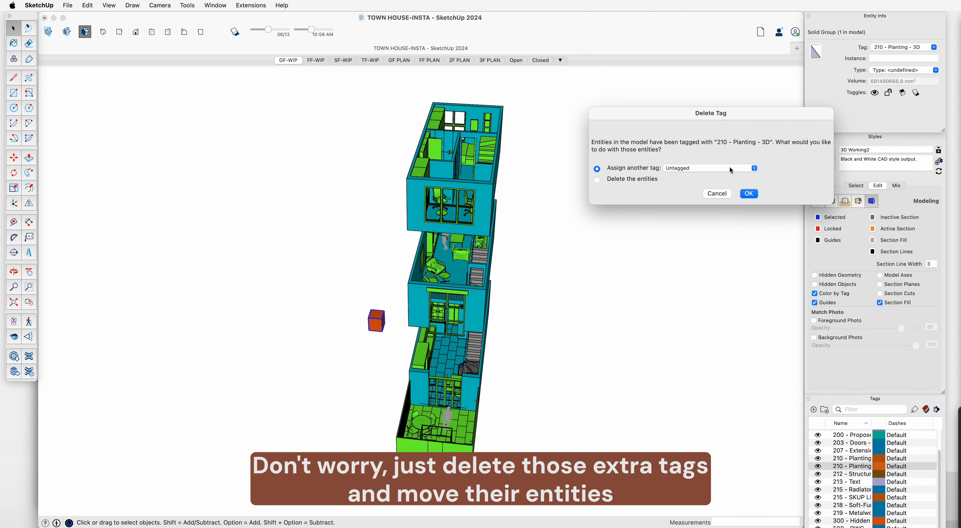
{"action": "left_click", "coordinate": [730, 169]}
{"action": "left_click", "coordinate": [731, 463]}
{"action": "left_click", "coordinate": [747, 194]}
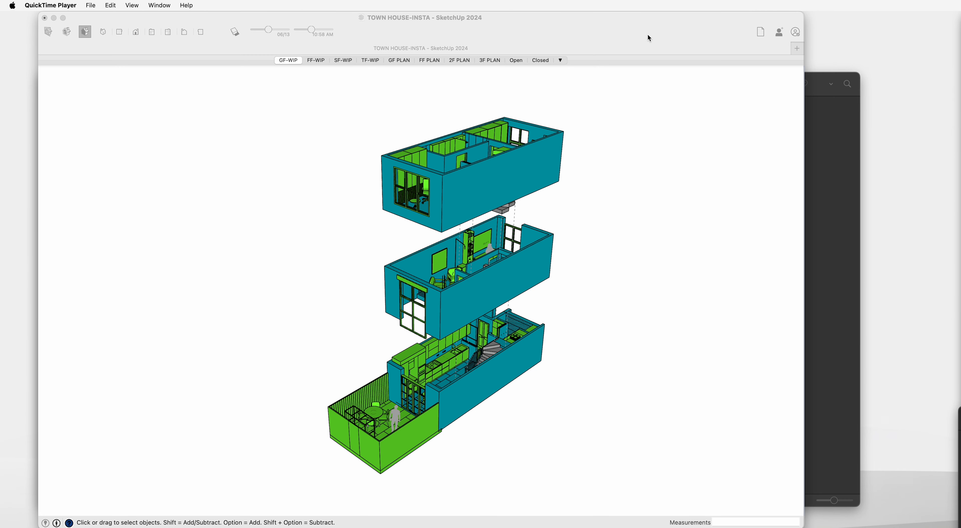
- Select the whole three-storey town house model and copy it
{"action": "left_click", "coordinate": [649, 38]}
{"action": "left_click_drag", "start_coordinate": [243, 95], "coordinate": [553, 420]}
{"action": "key", "text": "super+c"}
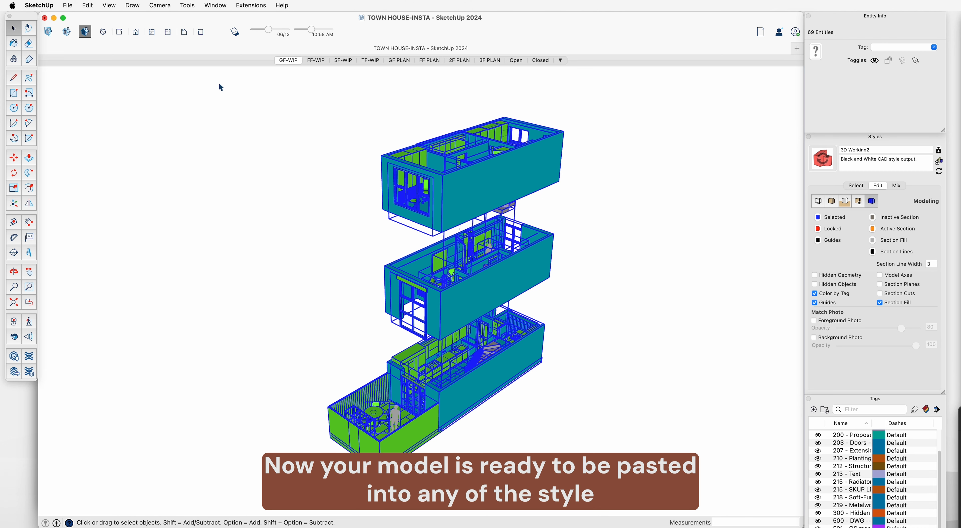
- Switch to the 02-Blue Blue Red file and delete the demo house, cubes and labels
{"action": "left_click", "coordinate": [215, 5]}
{"action": "left_click", "coordinate": [239, 423]}
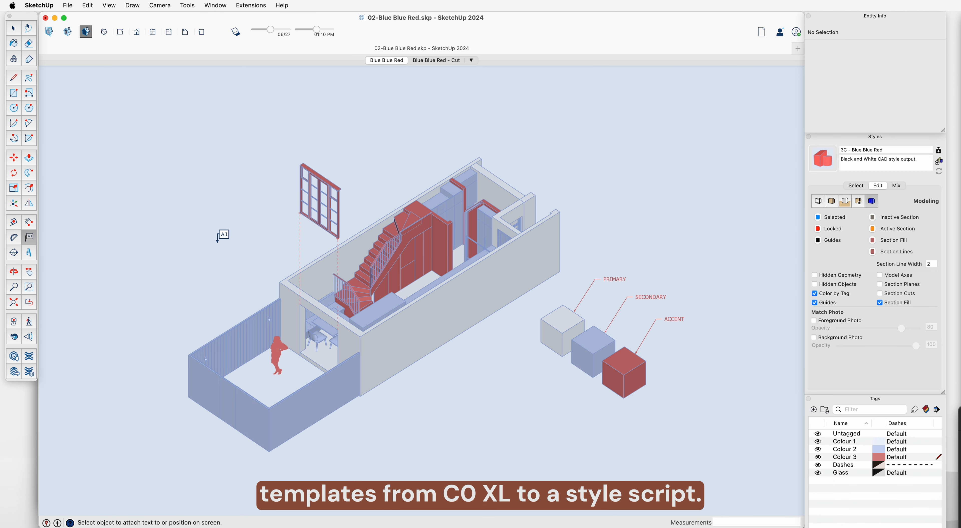
{"action": "key", "text": "space"}
{"action": "left_click_drag", "start_coordinate": [124, 97], "coordinate": [731, 494]}
{"action": "key", "text": "Delete"}
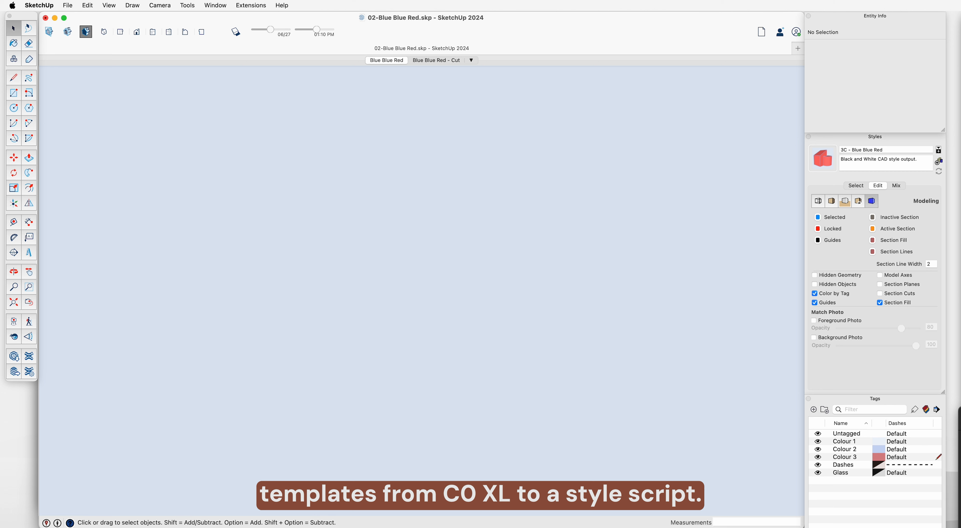
- Paste the copied three-storey town house into the empty Blue Blue Red file and fit the whole model in view
{"action": "key", "text": "super+v"}
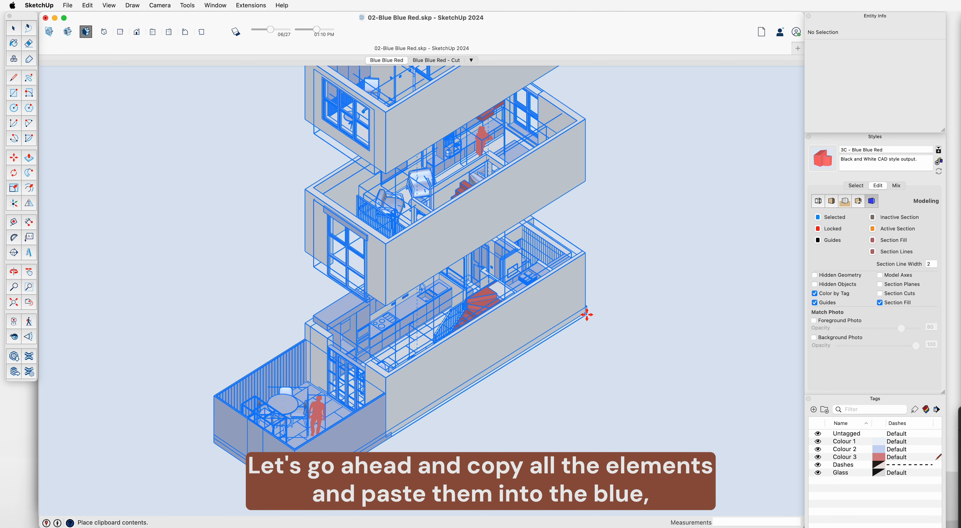
{"action": "left_click", "coordinate": [586, 316]}
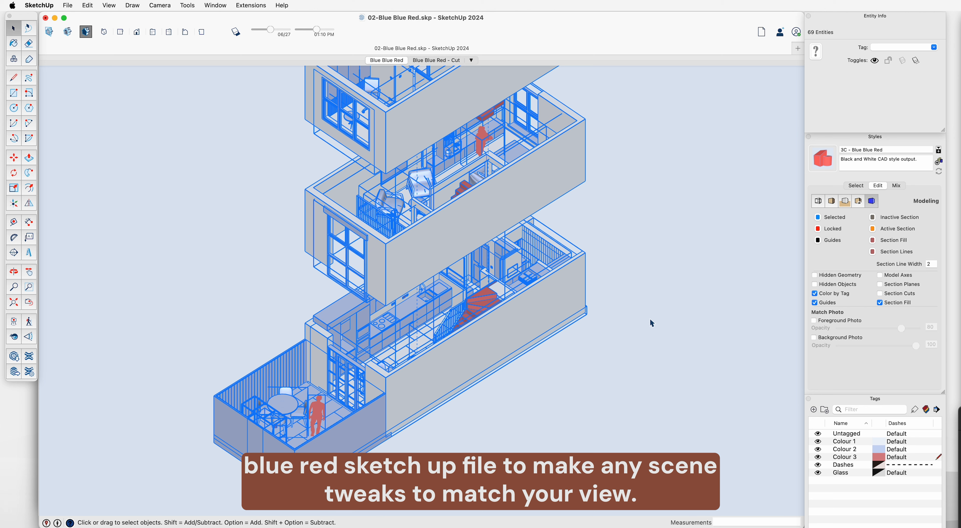
{"action": "left_click", "coordinate": [669, 318]}
{"action": "left_click", "coordinate": [17, 303]}
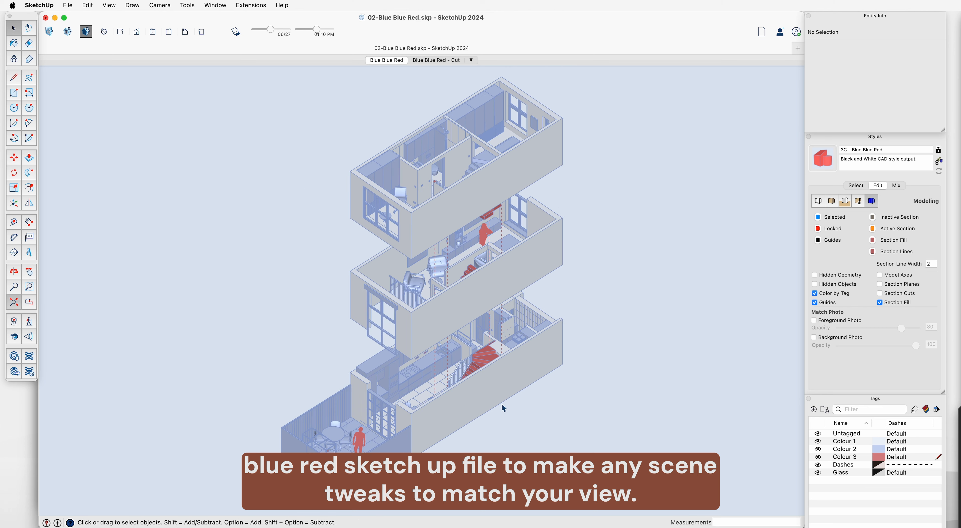
{"action": "mouse_move", "coordinate": [407, 405]}
{"action": "middle_mouse_down"}
{"action": "mouse_move", "coordinate": [752, 384]}
{"action": "mouse_move", "coordinate": [562, 399]}
{"action": "mouse_move", "coordinate": [405, 388]}
{"action": "middle_mouse_up"}
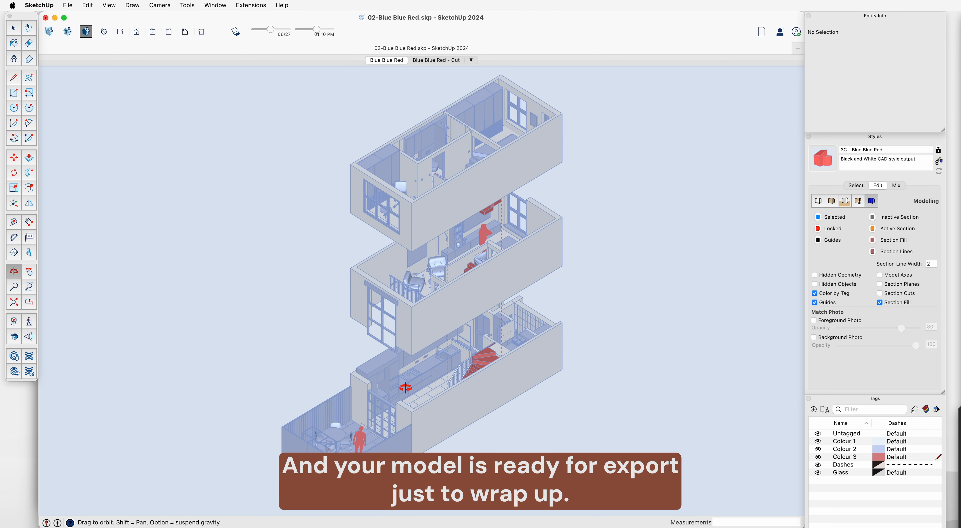
- In the Blue Blue Red - Cut scene, show the section planes and move the Sec Short plane about 1.5 m across the house
{"action": "left_click", "coordinate": [429, 60]}
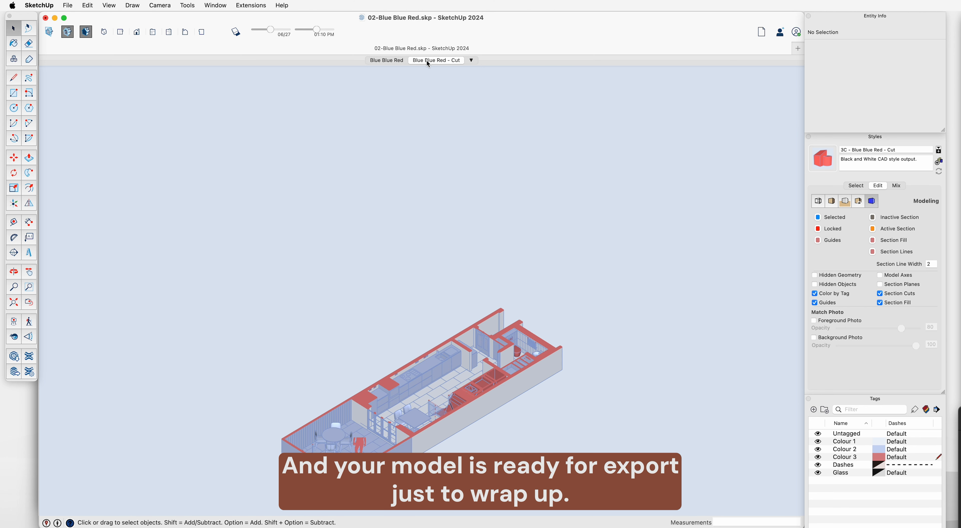
{"action": "left_click", "coordinate": [50, 32]}
{"action": "left_click", "coordinate": [350, 176]}
{"action": "key", "text": "m"}
{"action": "left_click", "coordinate": [527, 235]}
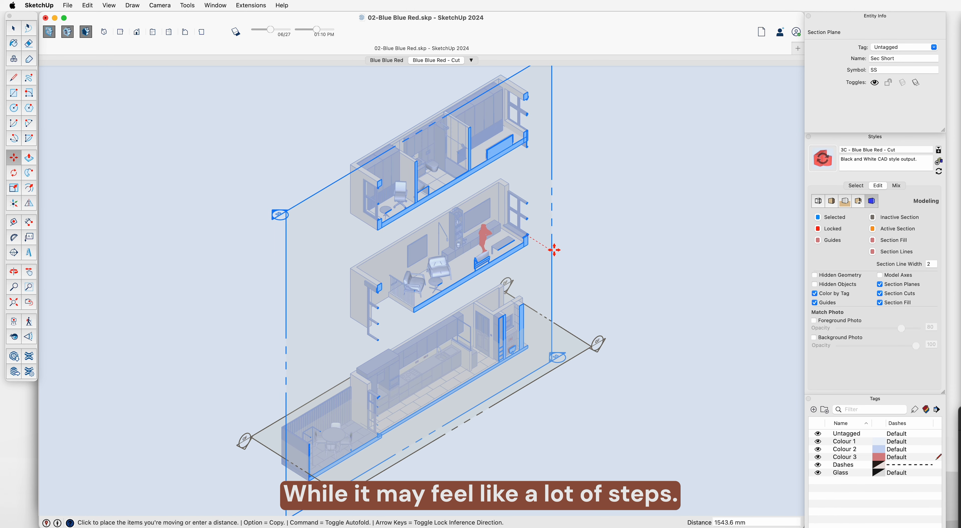
{"action": "left_click", "coordinate": [551, 248]}
{"action": "key", "text": "space"}
{"action": "left_click", "coordinate": [427, 61]}
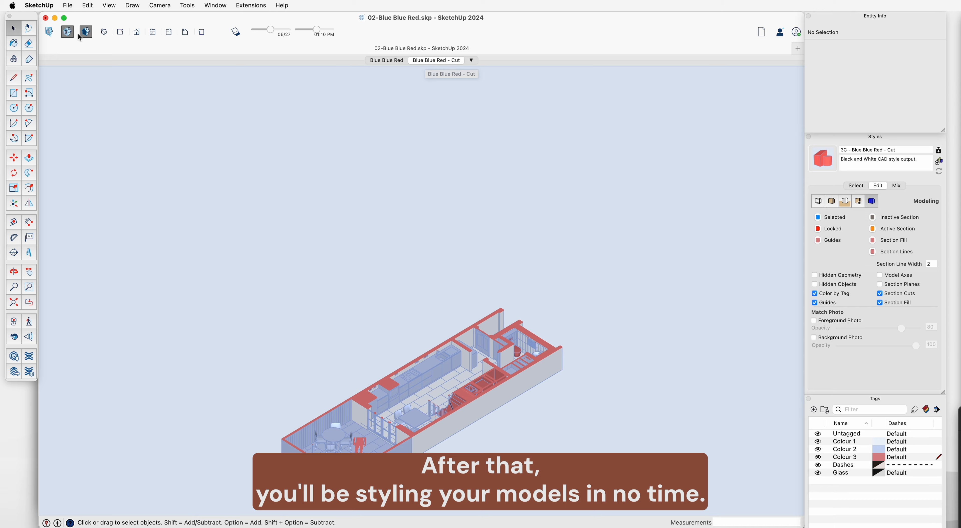
- Make Sec Short the active section cut, hide the section planes and update the Blue Blue Red - Cut scene
{"action": "left_click", "coordinate": [49, 31]}
{"action": "double_click", "coordinate": [549, 143]}
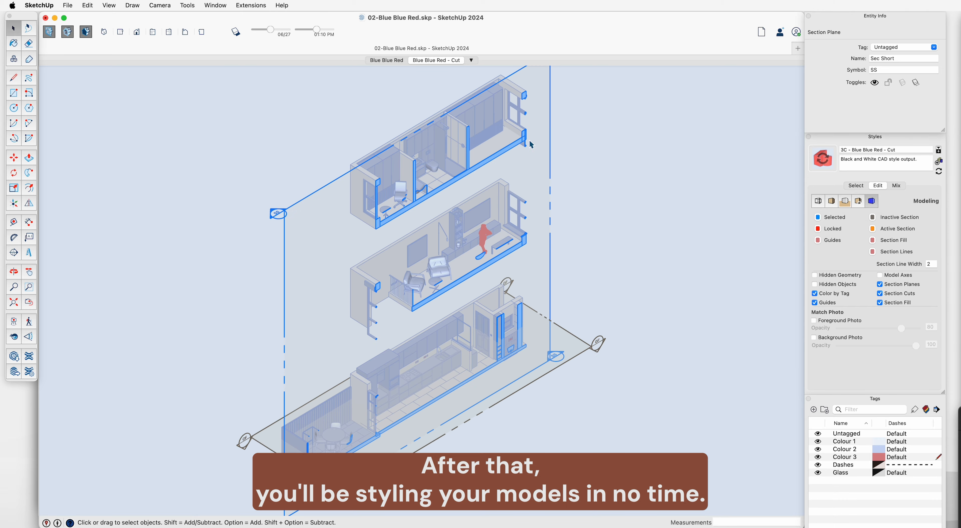
{"action": "left_click", "coordinate": [50, 31]}
{"action": "right_click", "coordinate": [432, 60]}
{"action": "left_click", "coordinate": [448, 100]}
{"action": "middle_click_drag", "start_coordinate": [512, 412], "coordinate": [506, 393]}
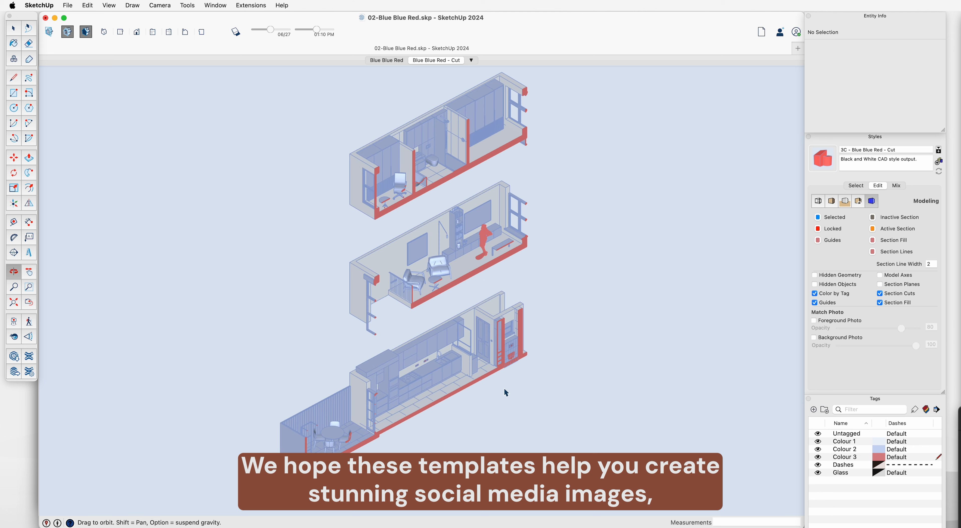